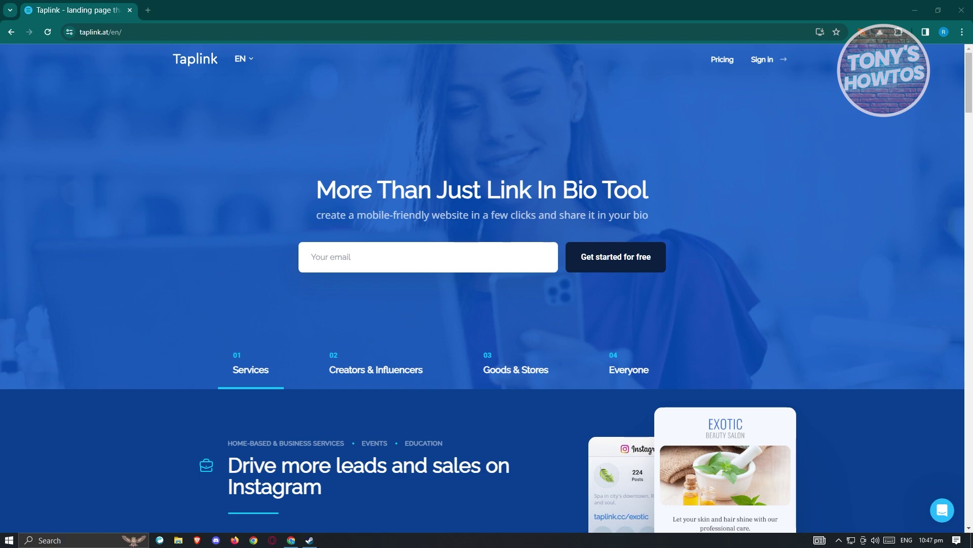
# Step: Scroll the Taplink home page and jump to the Pricing plans section
pyautogui.scroll(-5, 432, 214)
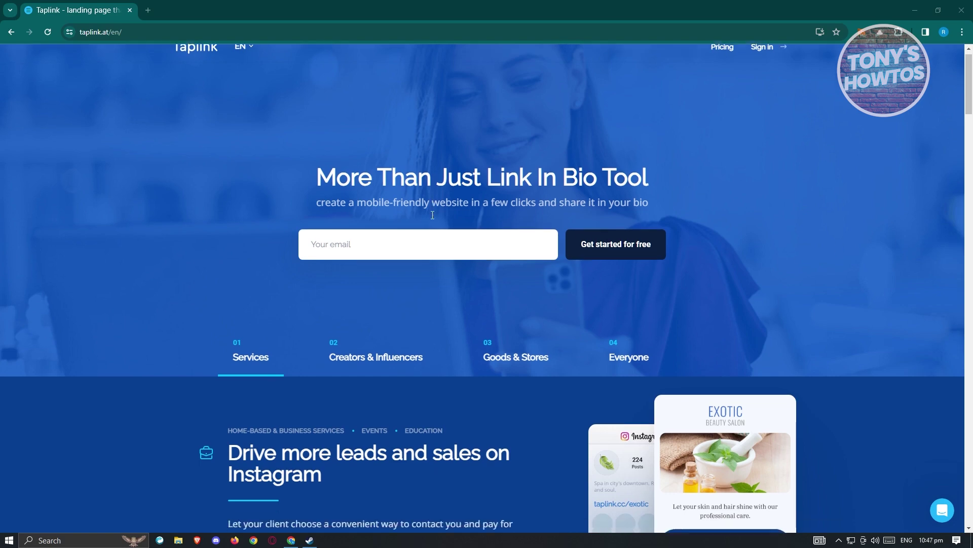
pyautogui.scroll(3, 433, 214)
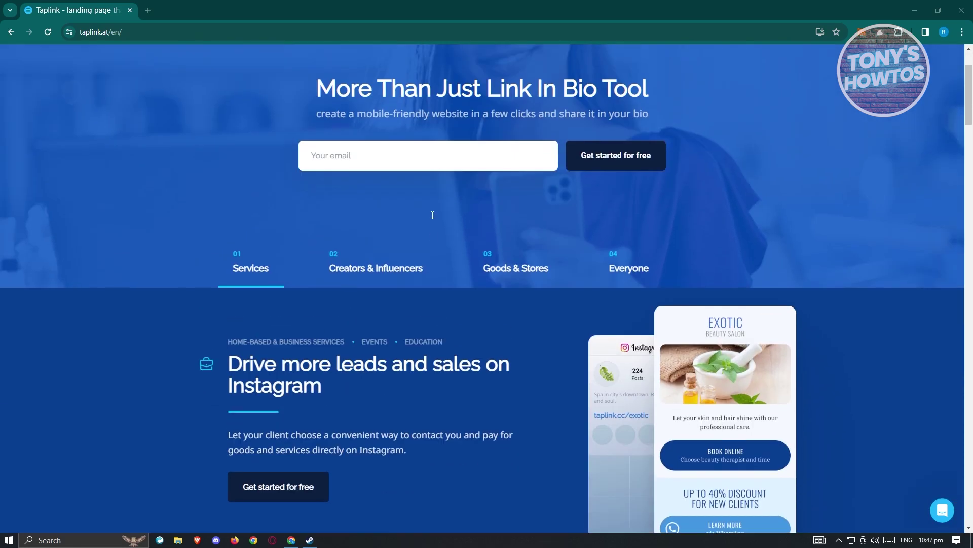
pyautogui.scroll(2, 432, 215)
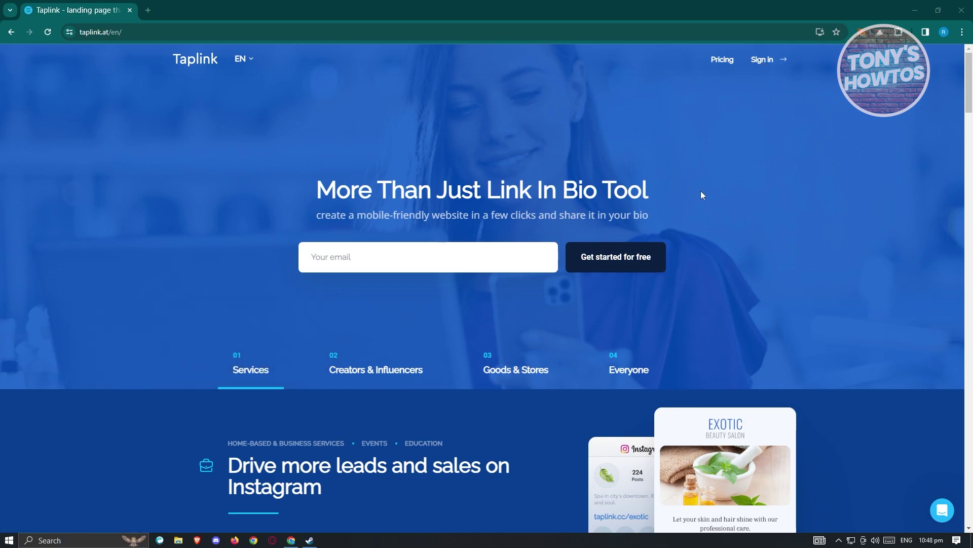
pyautogui.click(726, 60)
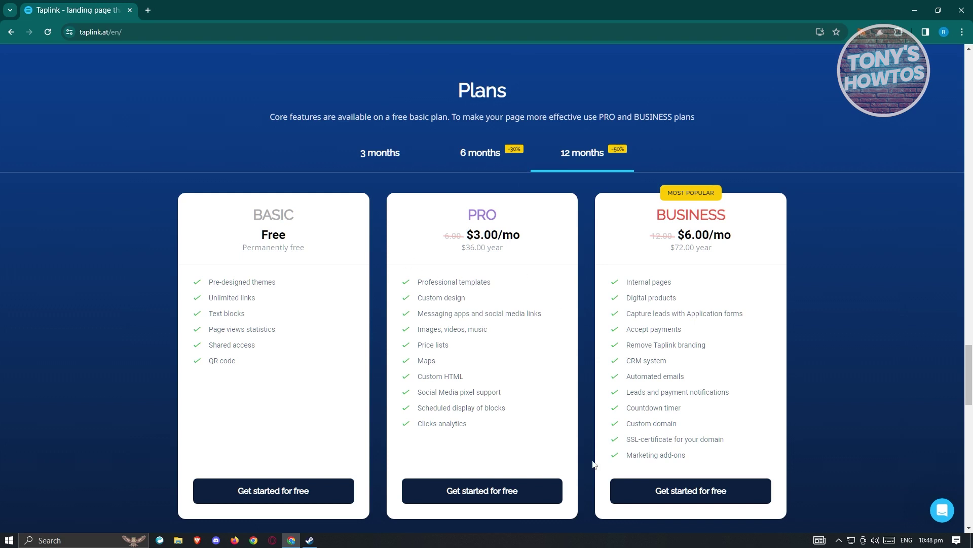
pyautogui.moveTo(695, 395)
# Step: Start the free Basic plan sign-up with Google, dismissing the account suggestion popup
pyautogui.click(281, 493)
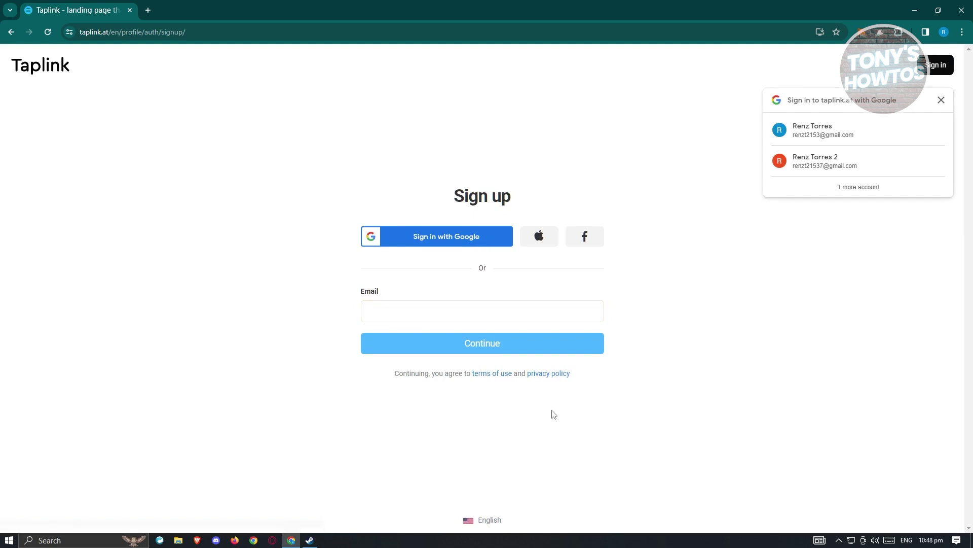
pyautogui.click(941, 99)
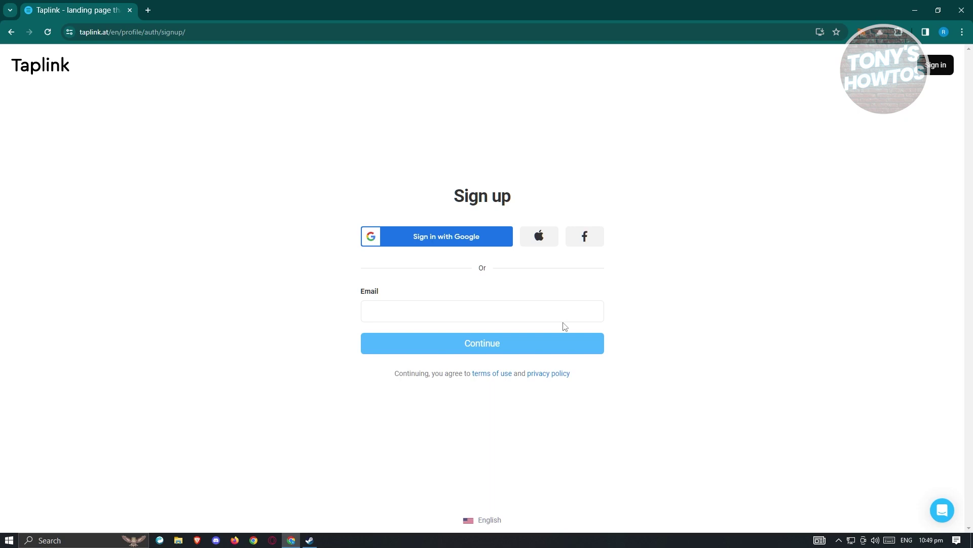
pyautogui.click(450, 239)
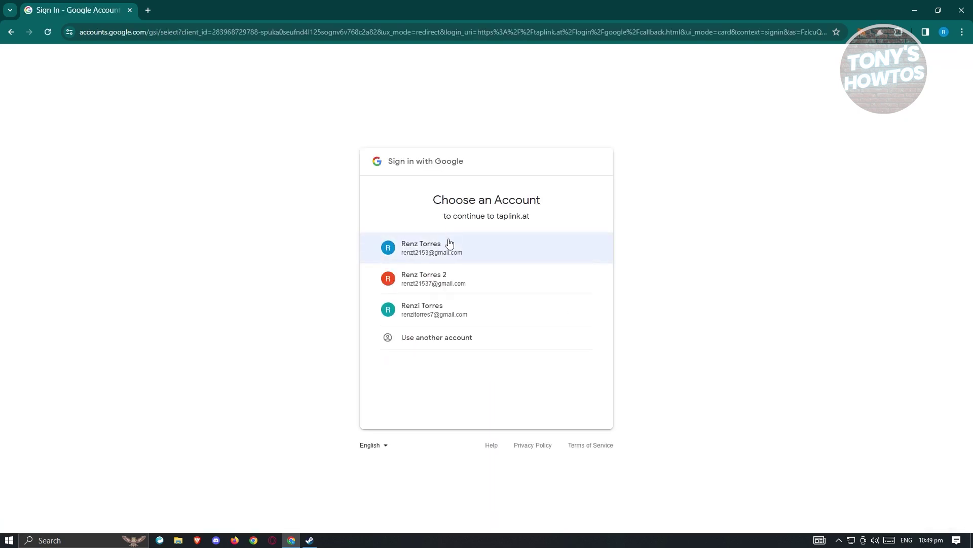
# Step: Pick the Google account and confirm signing in to taplink.at
pyautogui.click(450, 241)
pyautogui.click(571, 314)
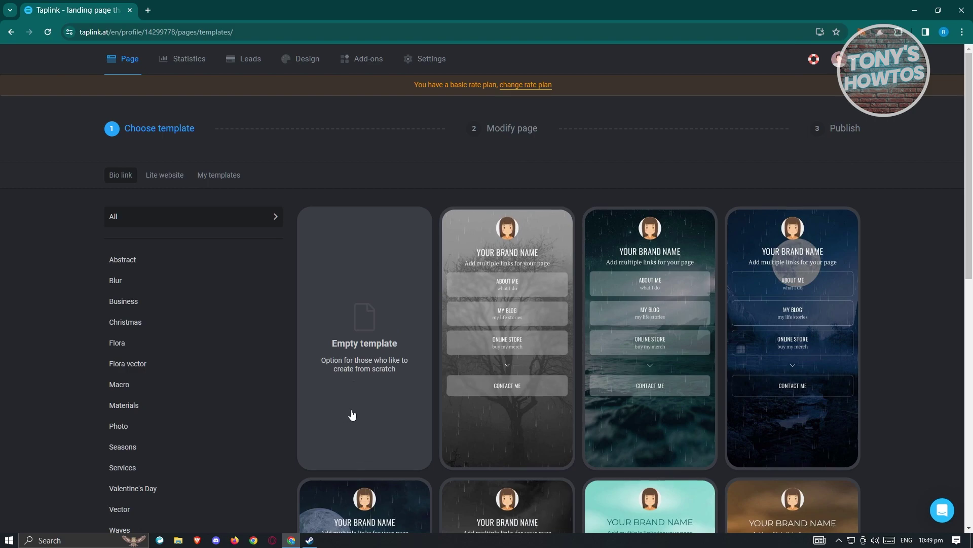
# Step: Choose the autumn falling-leaves template from the gallery and dismiss the editing tips
pyautogui.scroll(-10, 348, 469)
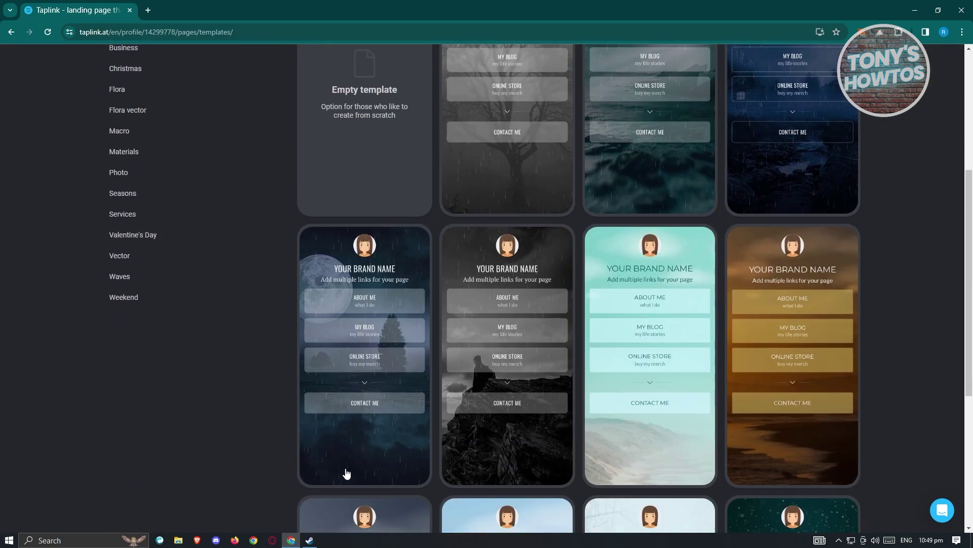
pyautogui.scroll(-4, 346, 473)
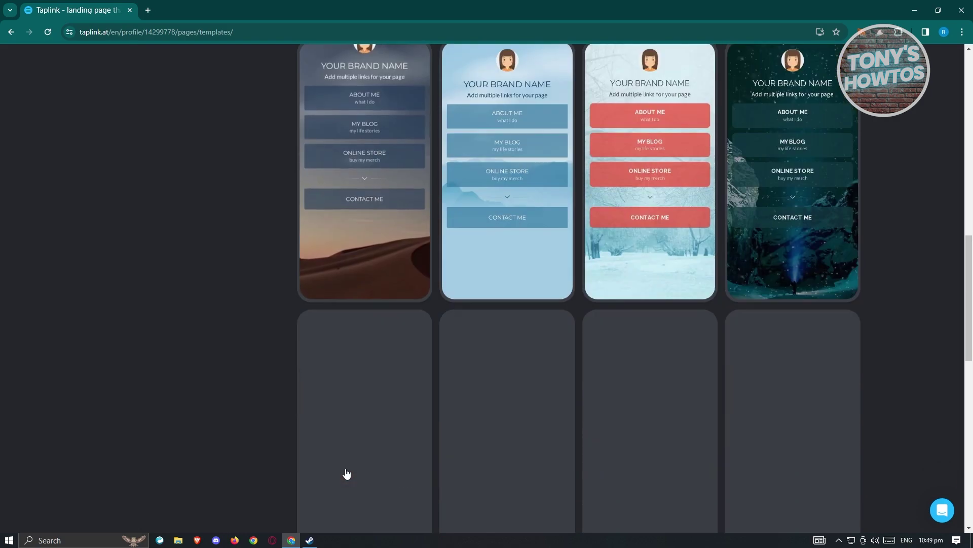
pyautogui.scroll(-2, 346, 473)
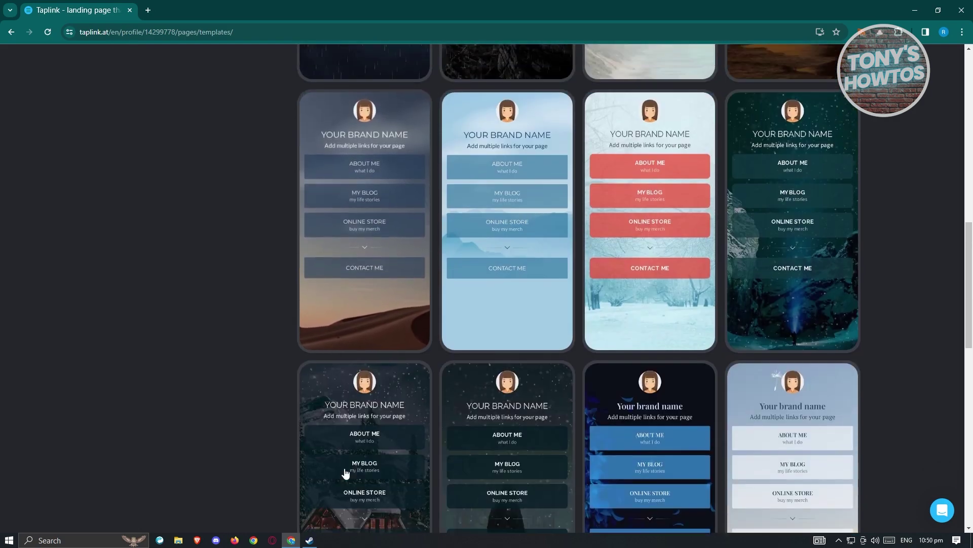
pyautogui.scroll(-1, 346, 473)
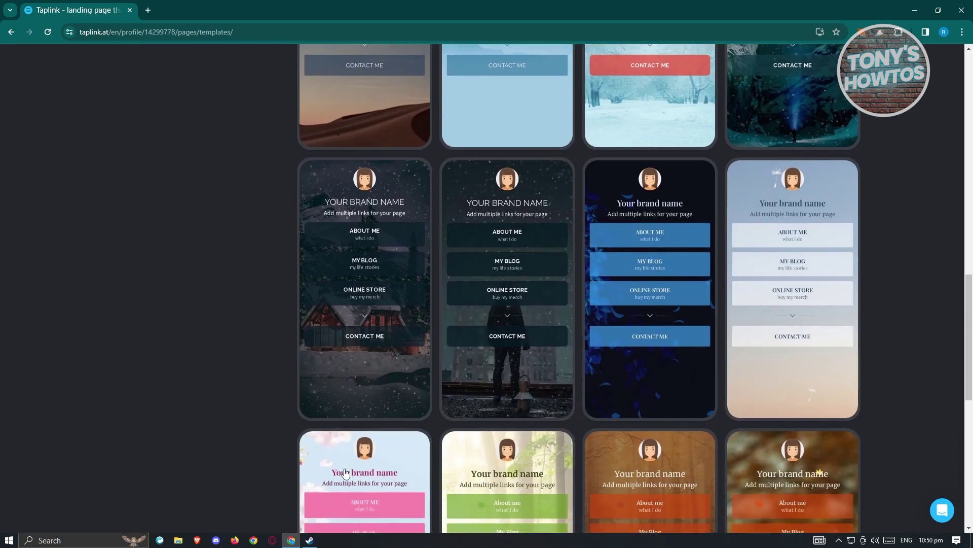
pyautogui.scroll(-4, 439, 467)
pyautogui.scroll(-1, 439, 467)
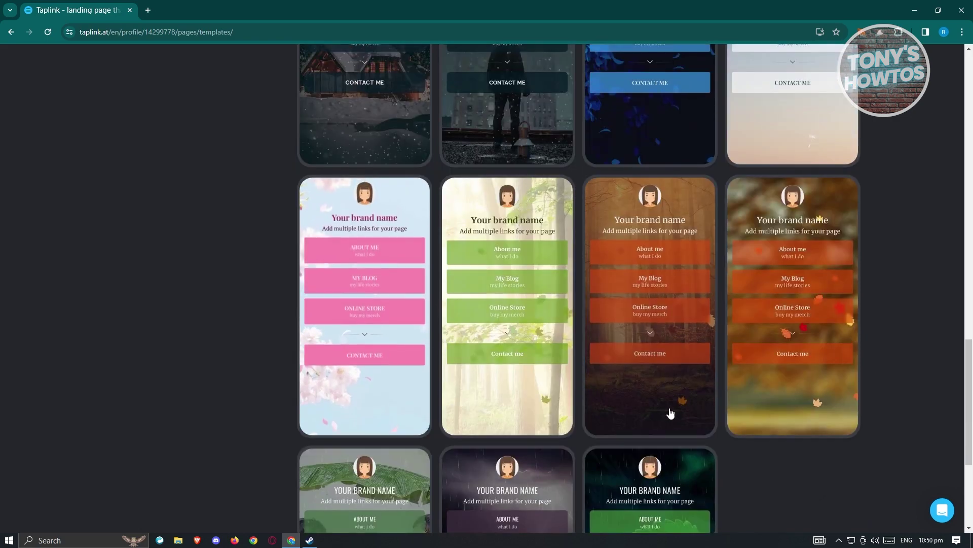
pyautogui.click(656, 397)
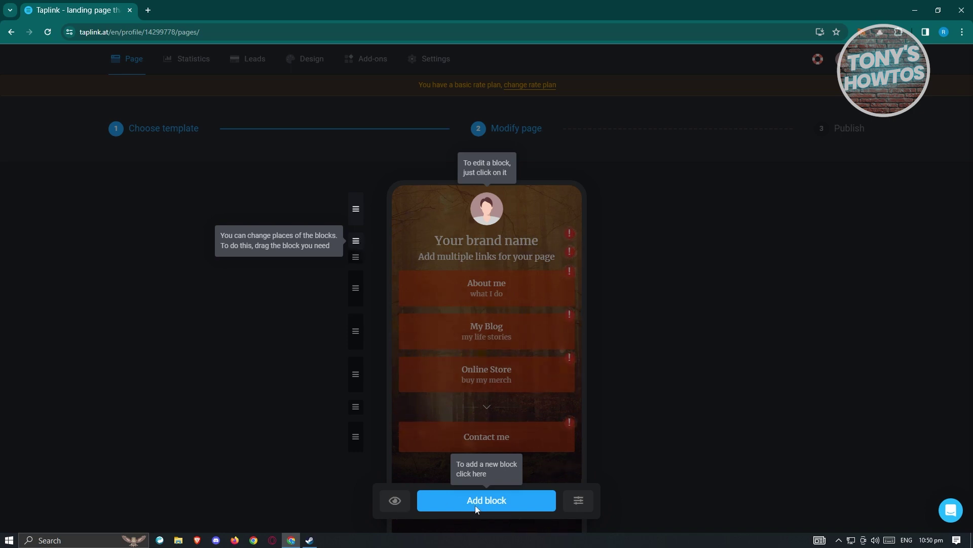
pyautogui.click(737, 407)
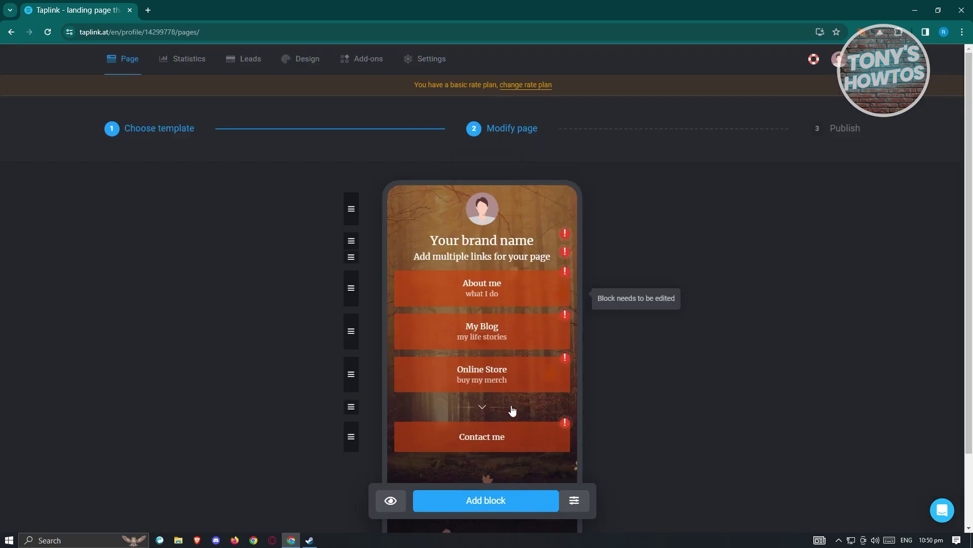
# Step: Upload pexels-cottonbro-studio-5532989.jpg as the avatar and crop it to a square around the man
pyautogui.click(490, 204)
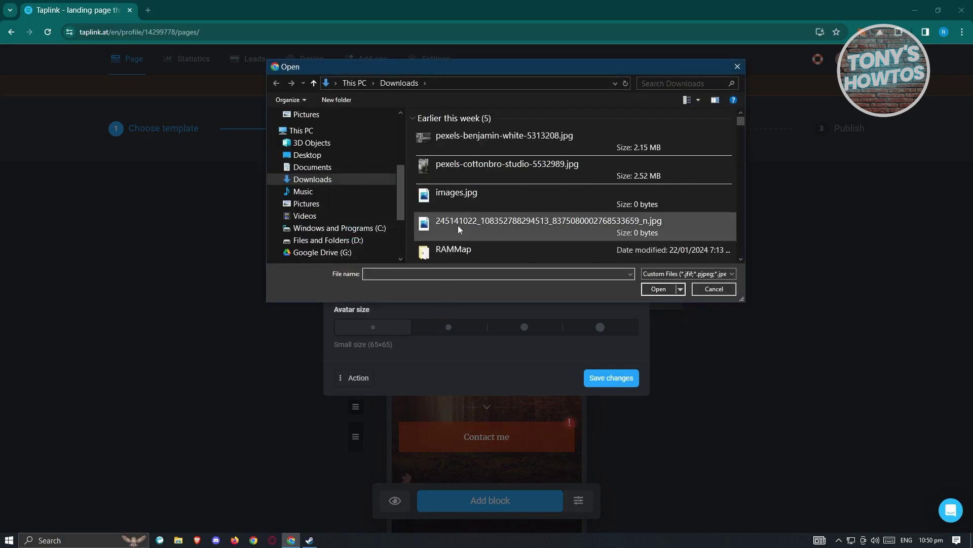
pyautogui.click(494, 171)
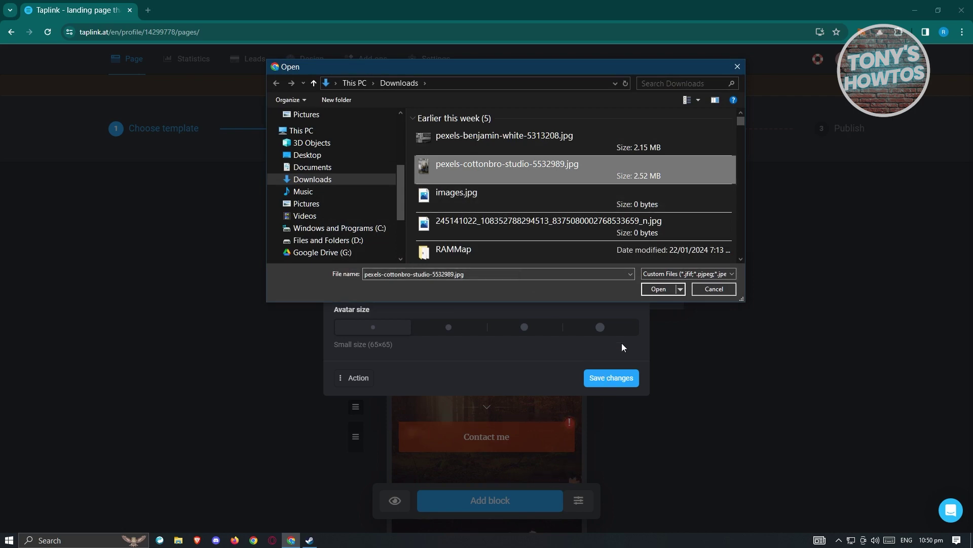
pyautogui.click(658, 289)
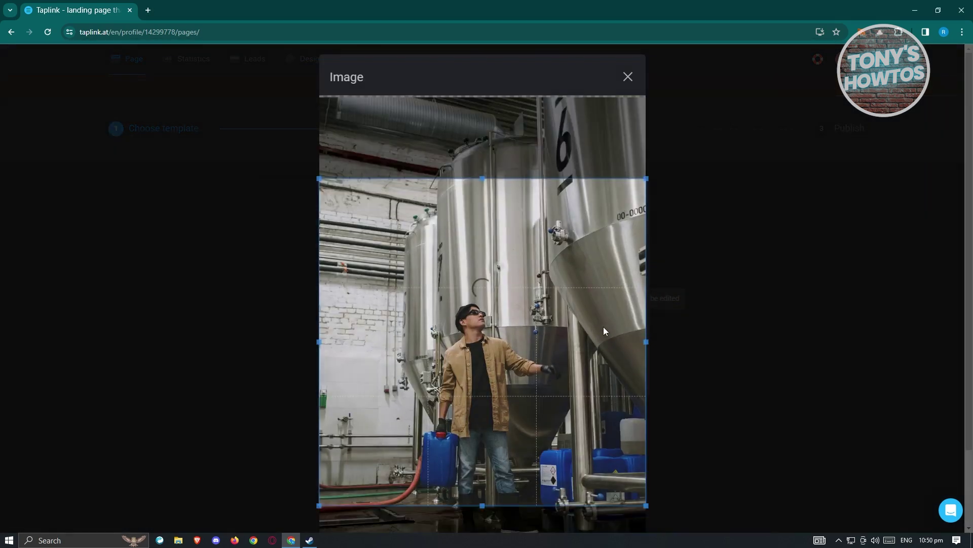
pyautogui.moveTo(650, 179); pyautogui.dragTo(519, 306)
pyautogui.moveTo(462, 371); pyautogui.dragTo(516, 360)
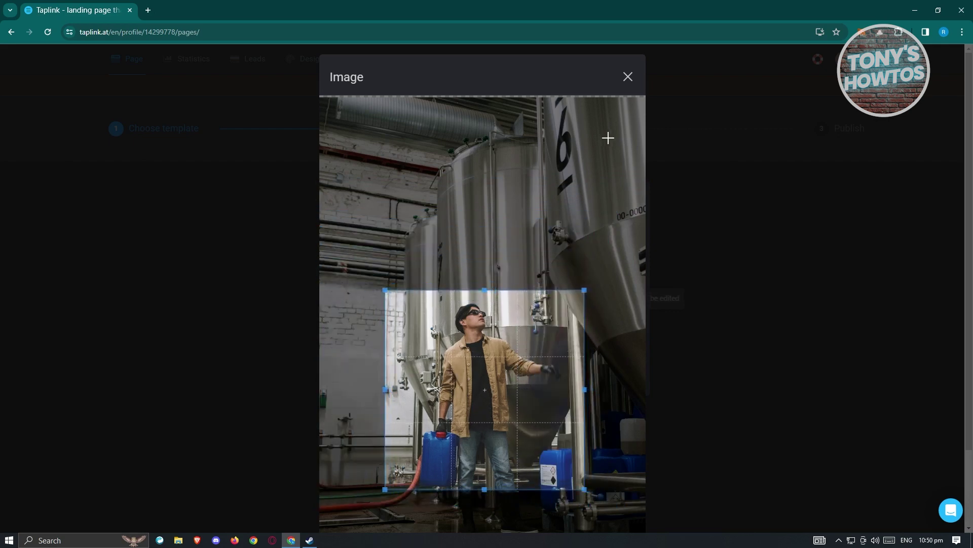
pyautogui.scroll(-2, 597, 412)
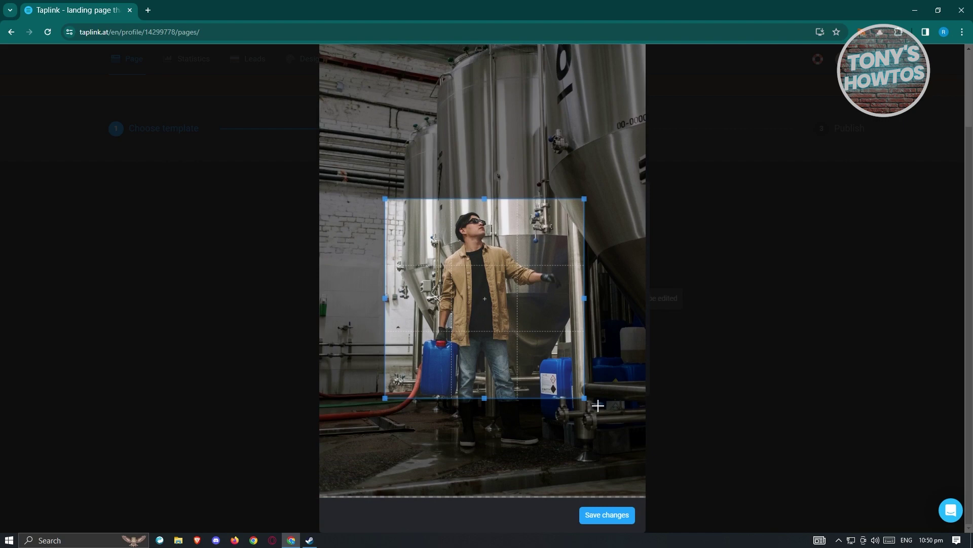
pyautogui.click(588, 520)
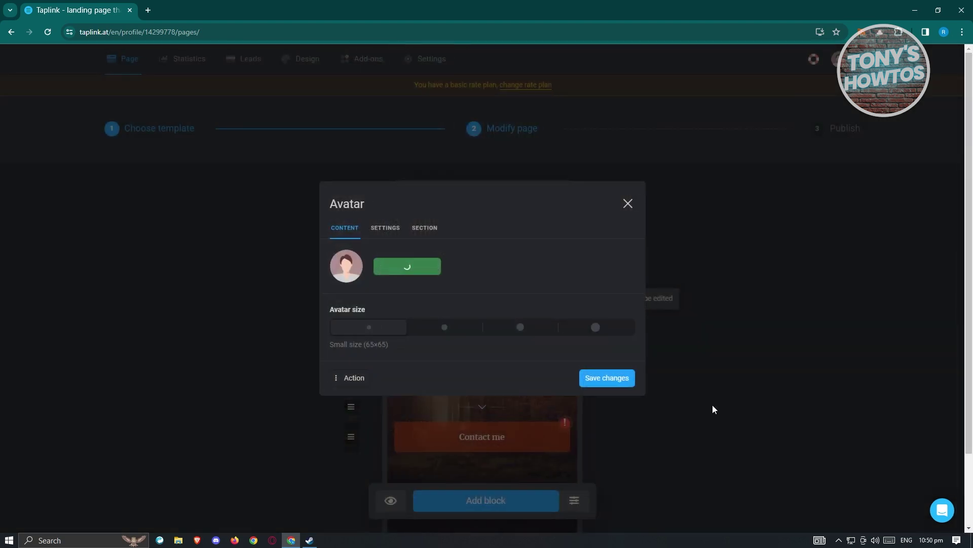
# Step: Set the avatar to Large size (125×125) and save it to the page
pyautogui.click(456, 327)
pyautogui.click(511, 341)
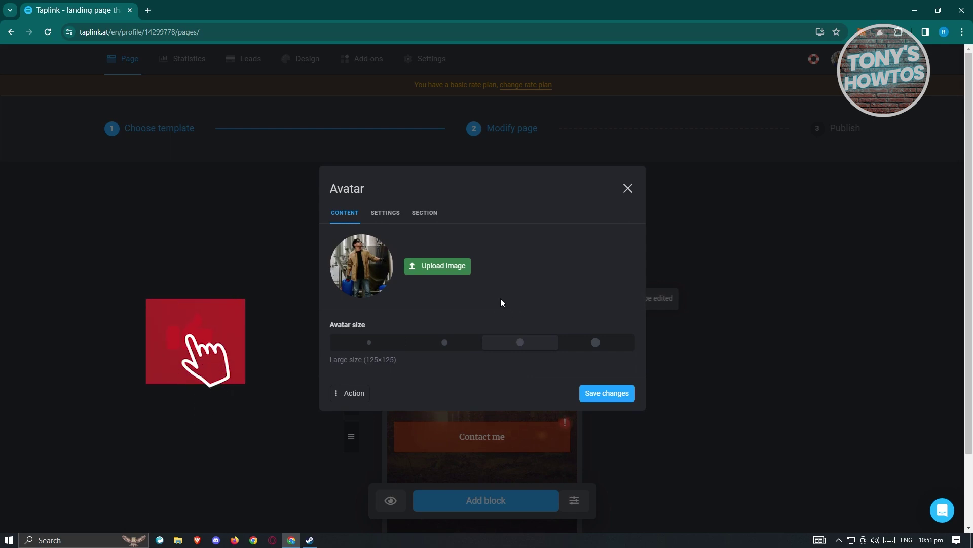
pyautogui.click(601, 401)
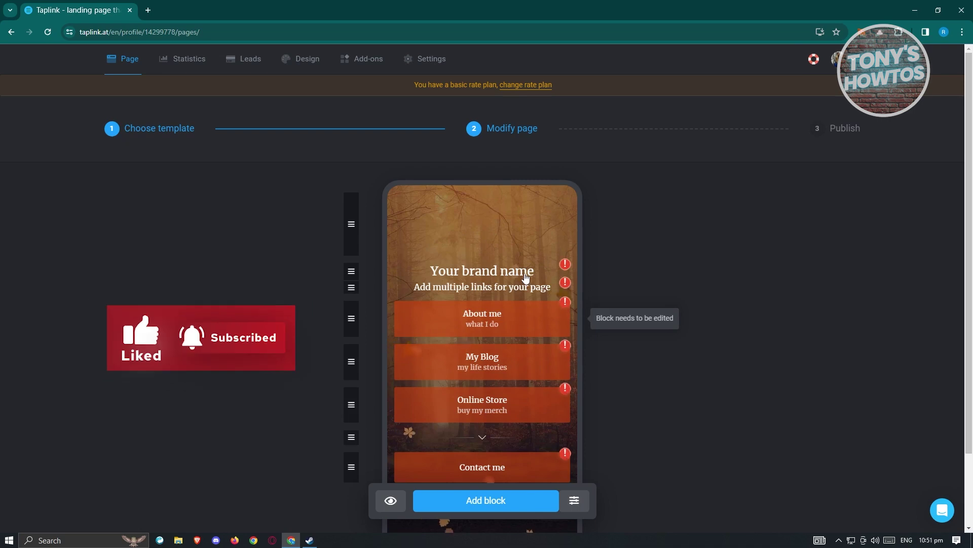
pyautogui.scroll(-3, 710, 332)
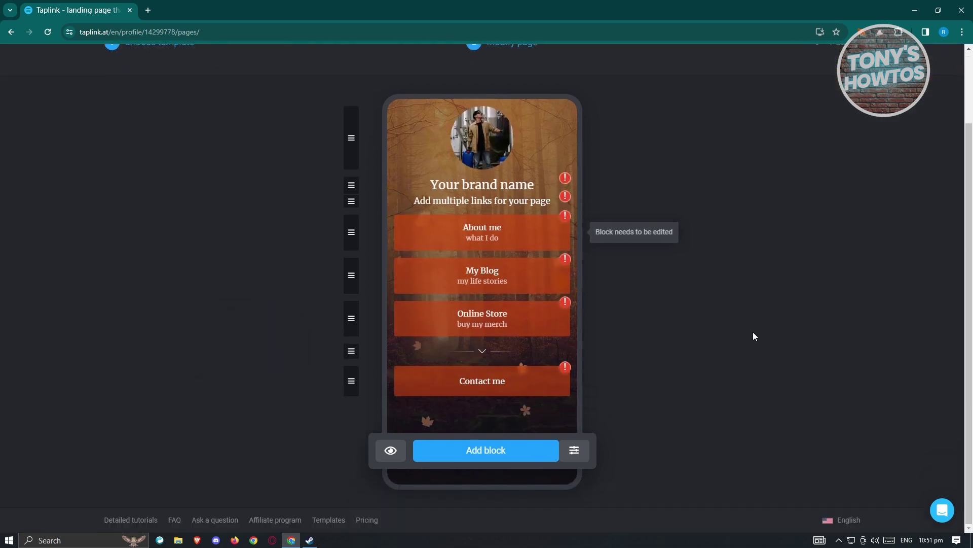
# Step: Replace 'Your brand name' with RENZI SHOP, centred, bold and italic
pyautogui.click(486, 184)
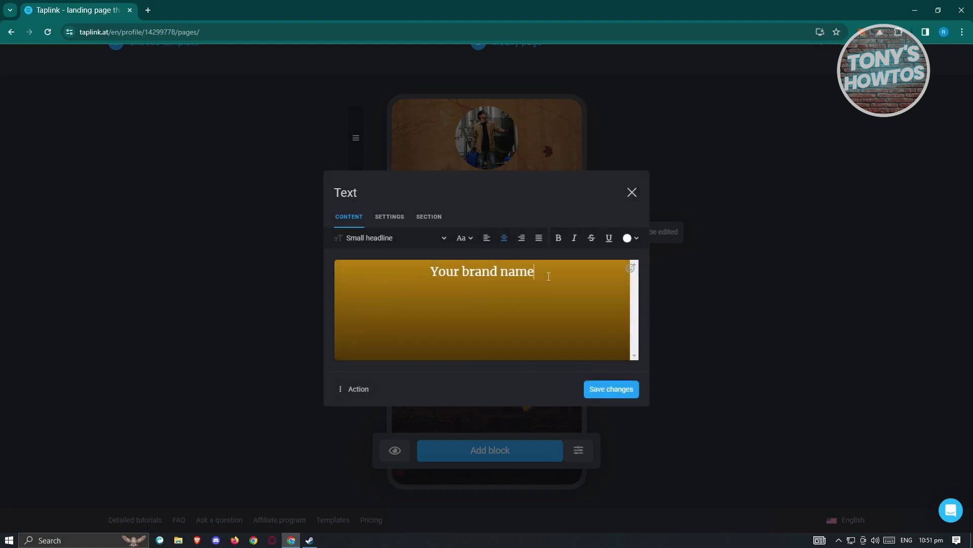
pyautogui.moveTo(543, 275); pyautogui.dragTo(338, 264)
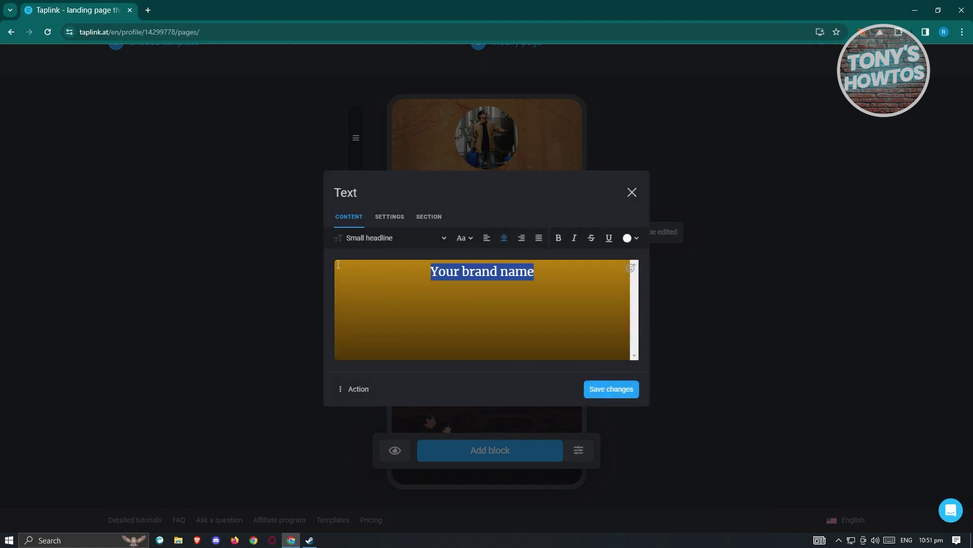
pyautogui.write('RENZI SHOP')
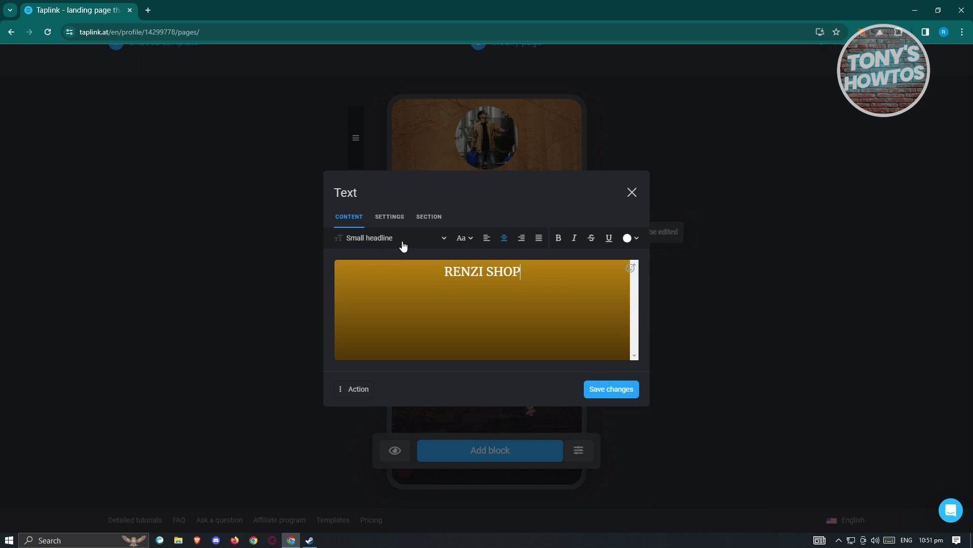
pyautogui.click(439, 242)
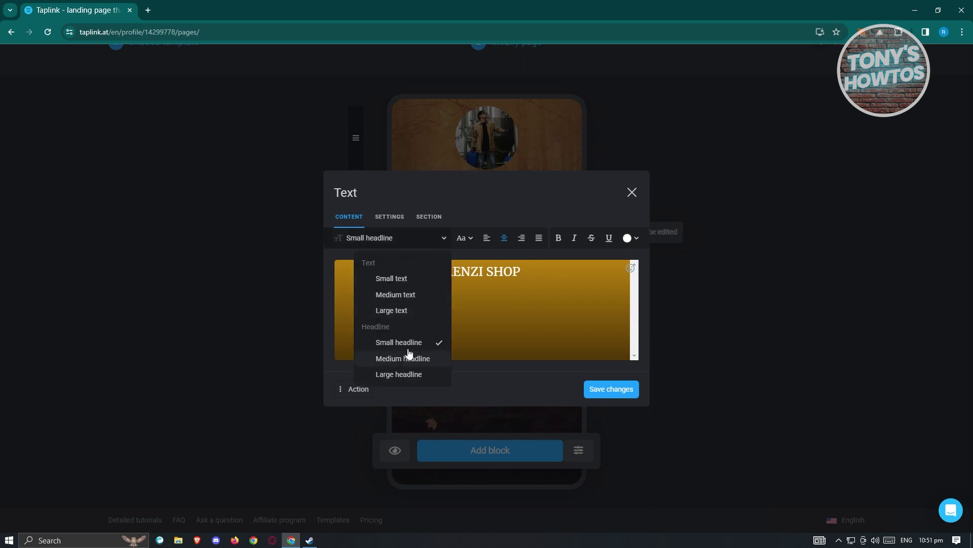
pyautogui.click(488, 240)
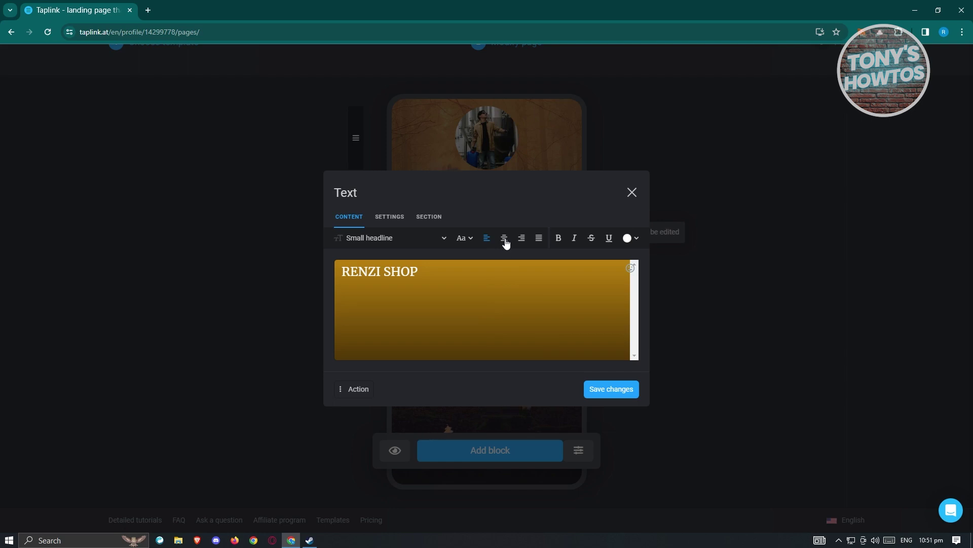
pyautogui.click(504, 241)
pyautogui.click(557, 242)
pyautogui.click(574, 241)
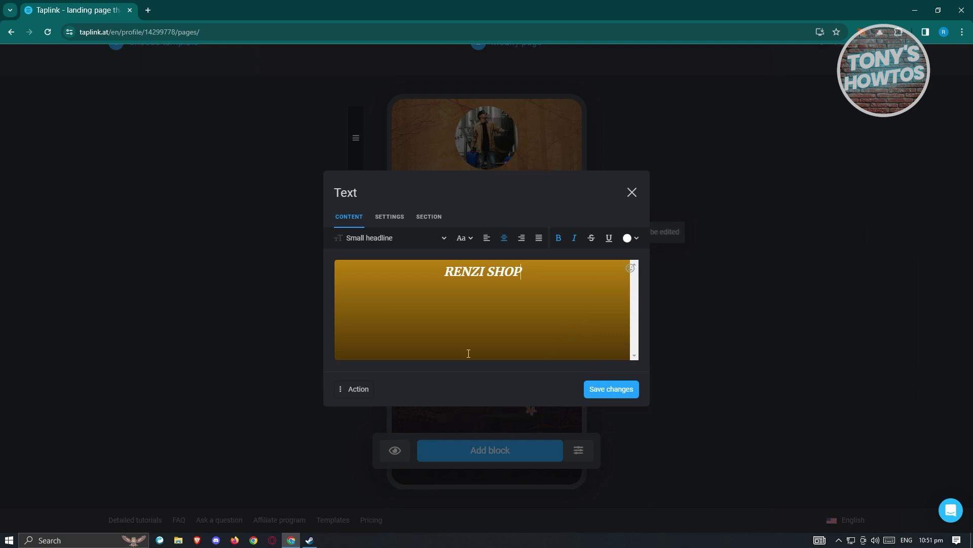
# Step: Review the headline block's extra actions, Settings and Section options
pyautogui.click(361, 400)
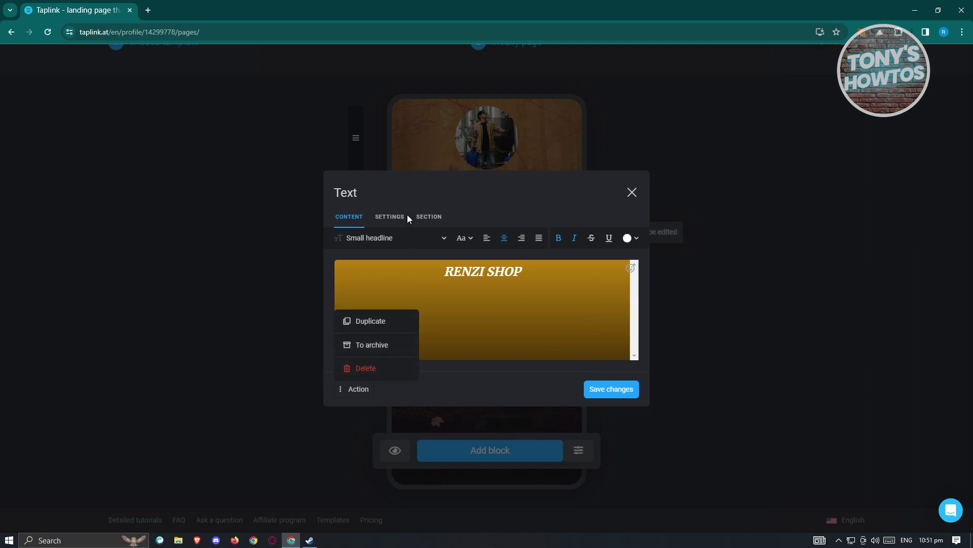
pyautogui.click(393, 197)
pyautogui.click(394, 222)
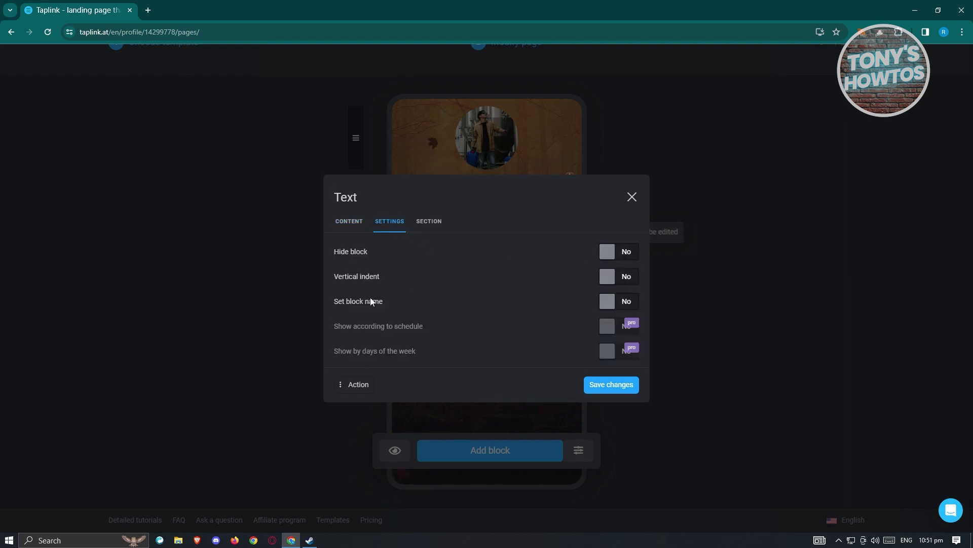
pyautogui.click(429, 222)
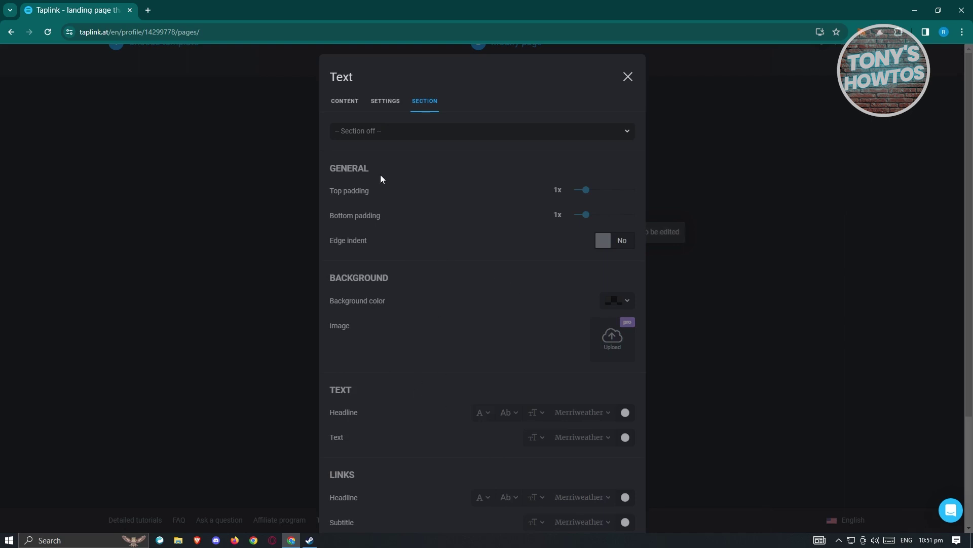
pyautogui.scroll(-2, 410, 327)
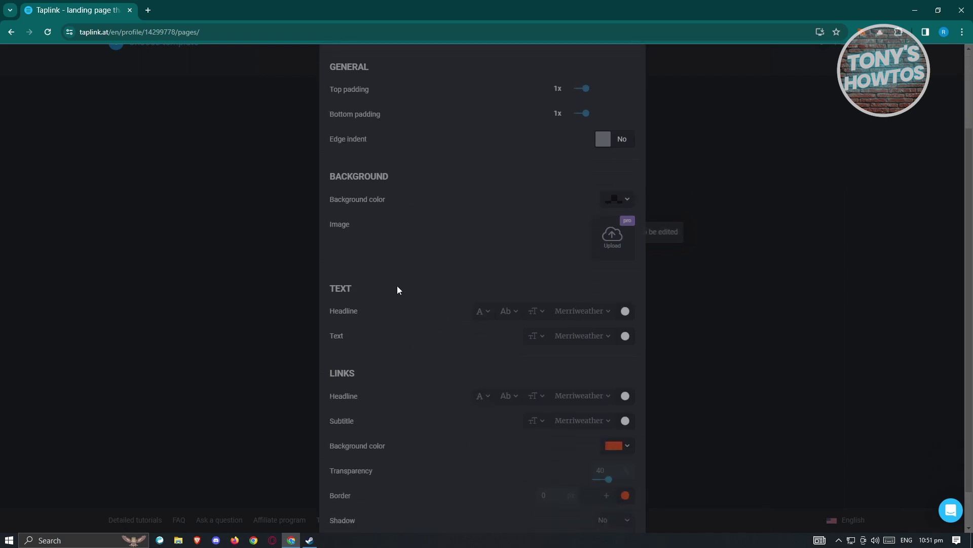
pyautogui.scroll(-1, 568, 357)
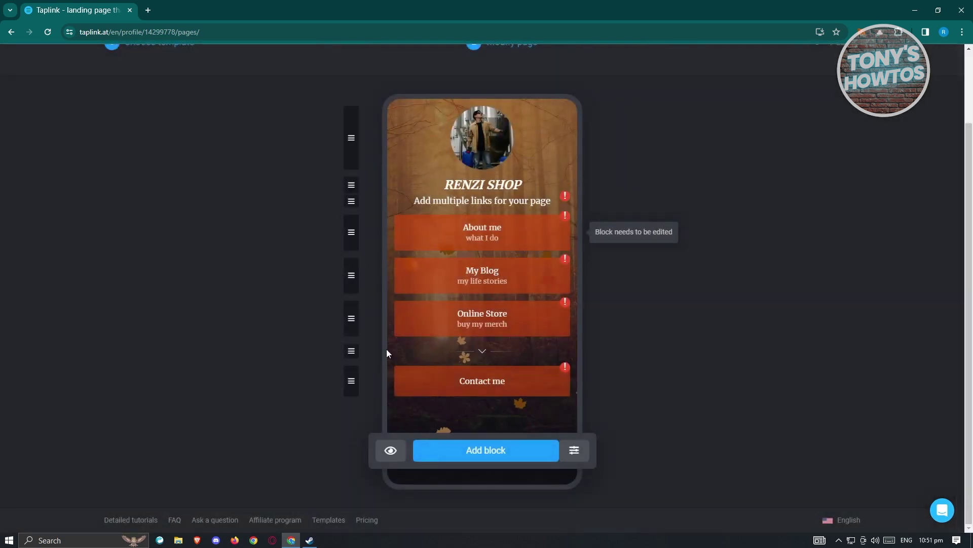
# Step: Select the 'Add multiple links for your page' subtitle, underline it, and save
pyautogui.click(492, 202)
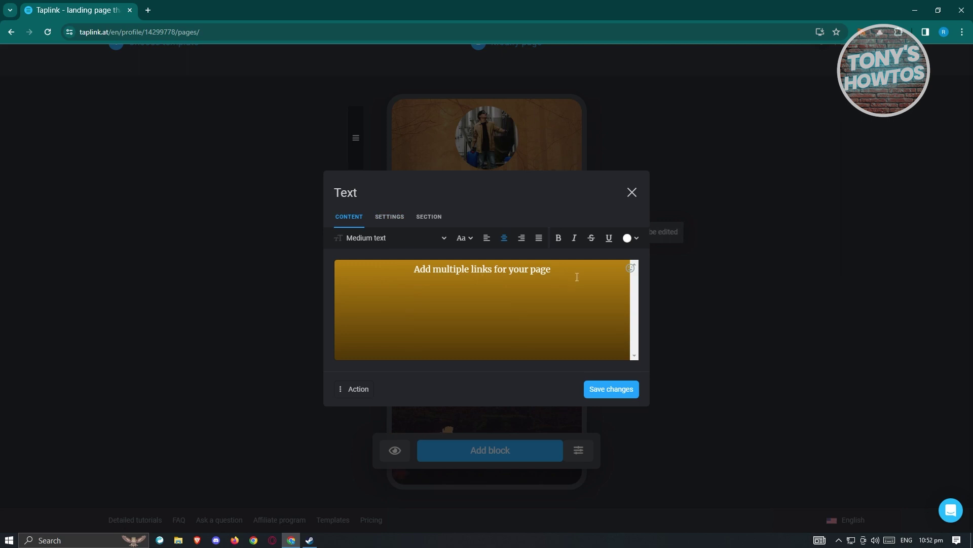
pyautogui.moveTo(574, 279); pyautogui.dragTo(300, 278)
pyautogui.click(613, 237)
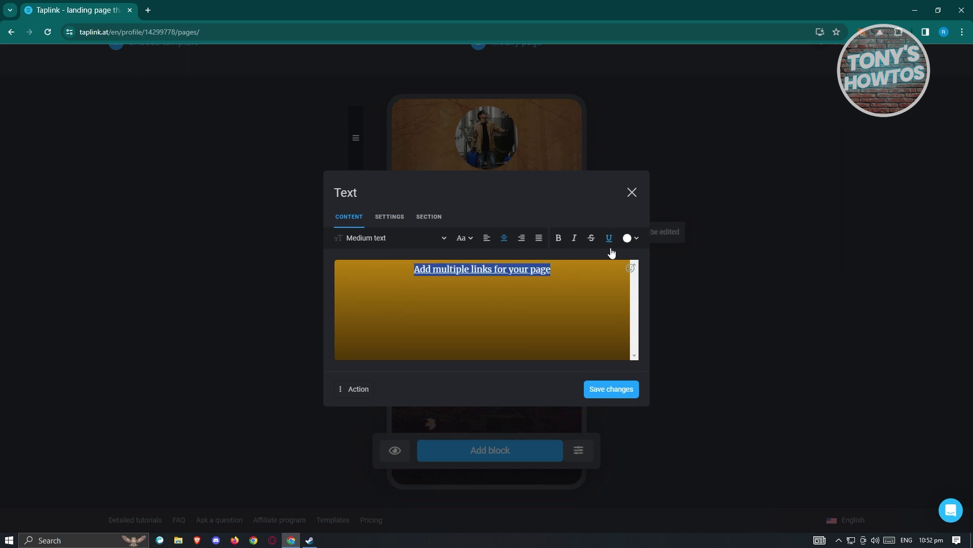
pyautogui.click(609, 395)
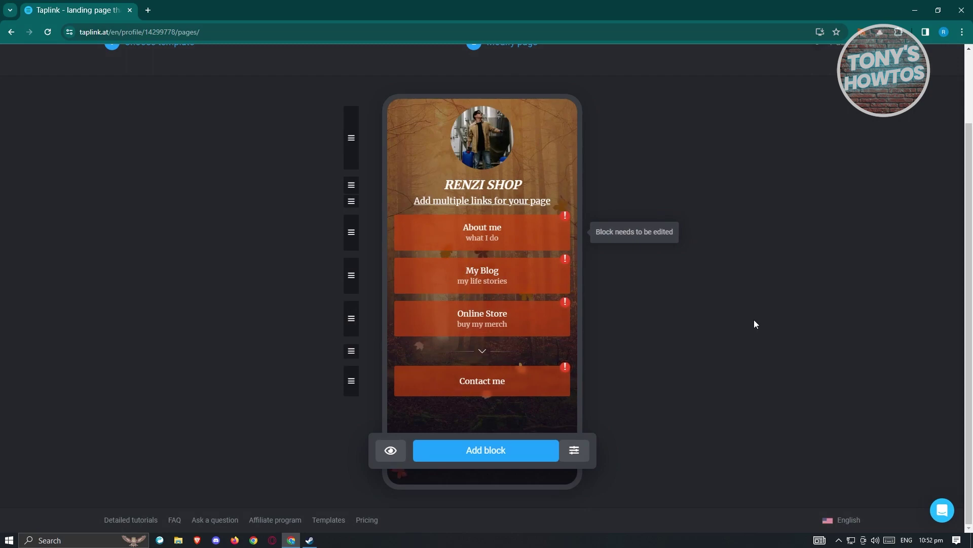
# Step: Open the About me link editor and inspect its title and subtitle text fields
pyautogui.click(517, 237)
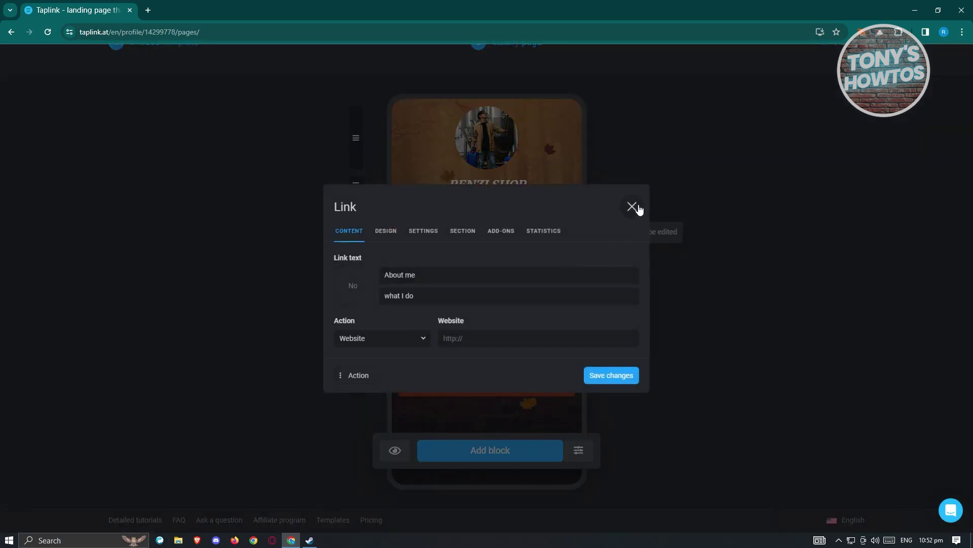
pyautogui.click(632, 207)
pyautogui.click(506, 233)
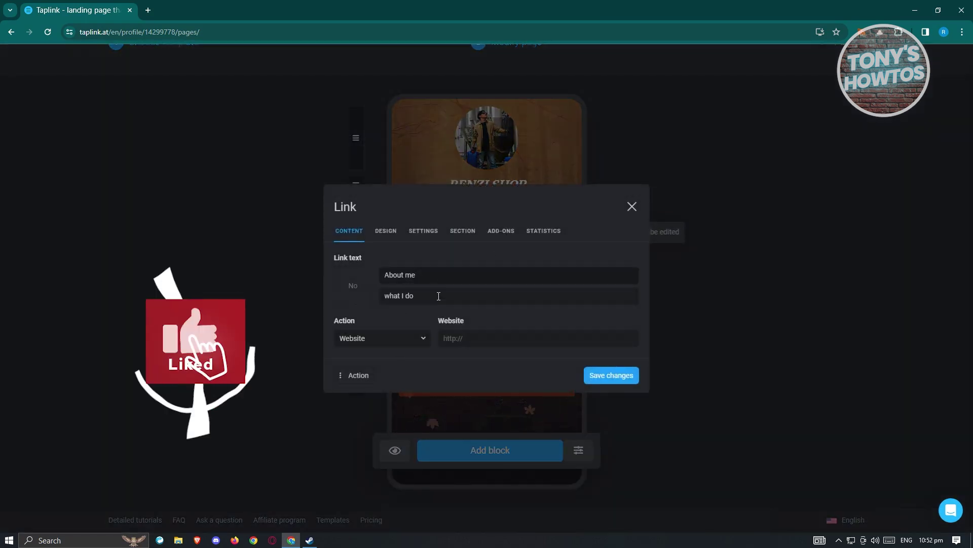
pyautogui.tripleClick(400, 299)
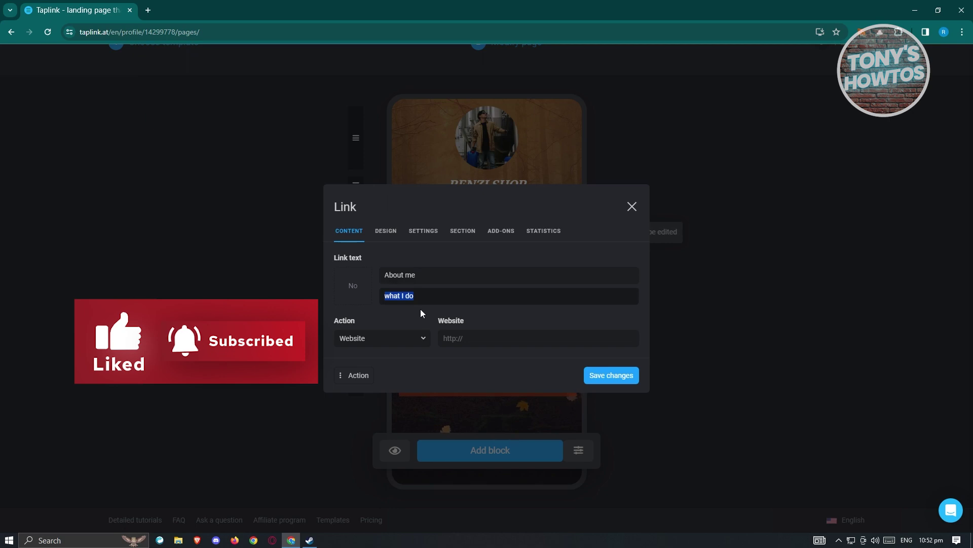
pyautogui.tripleClick(551, 271)
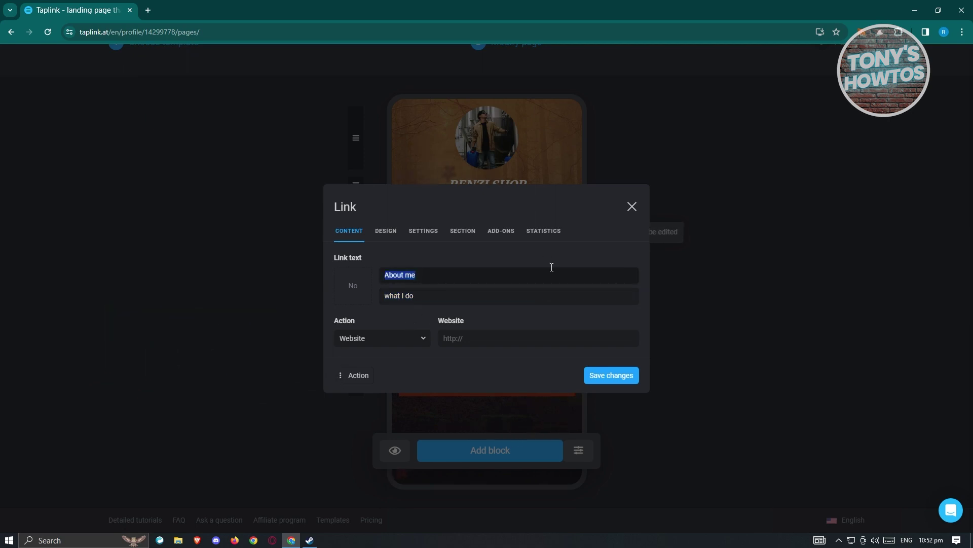
# Step: Try the Internal page action, then set the link action back to Website
pyautogui.click(419, 339)
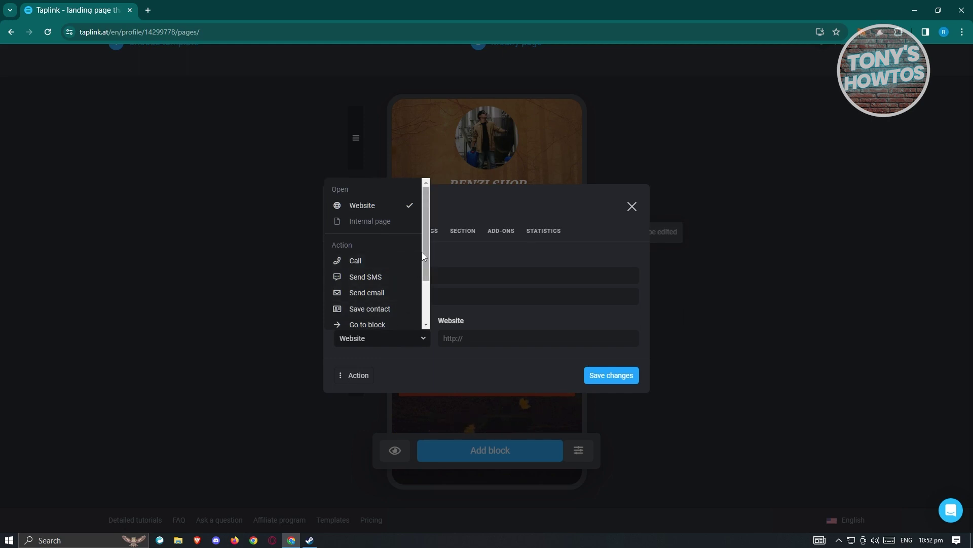
pyautogui.click(387, 210)
pyautogui.click(424, 339)
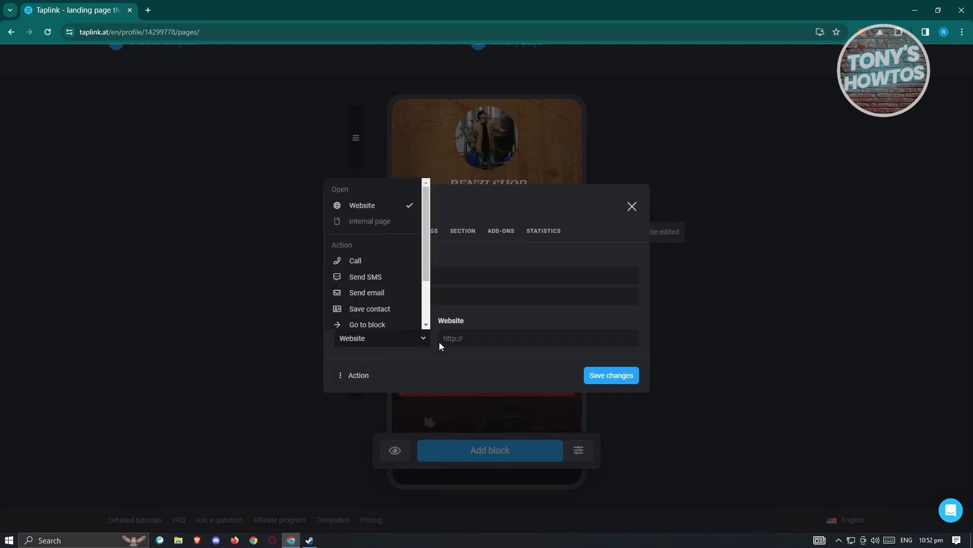
pyautogui.click(489, 341)
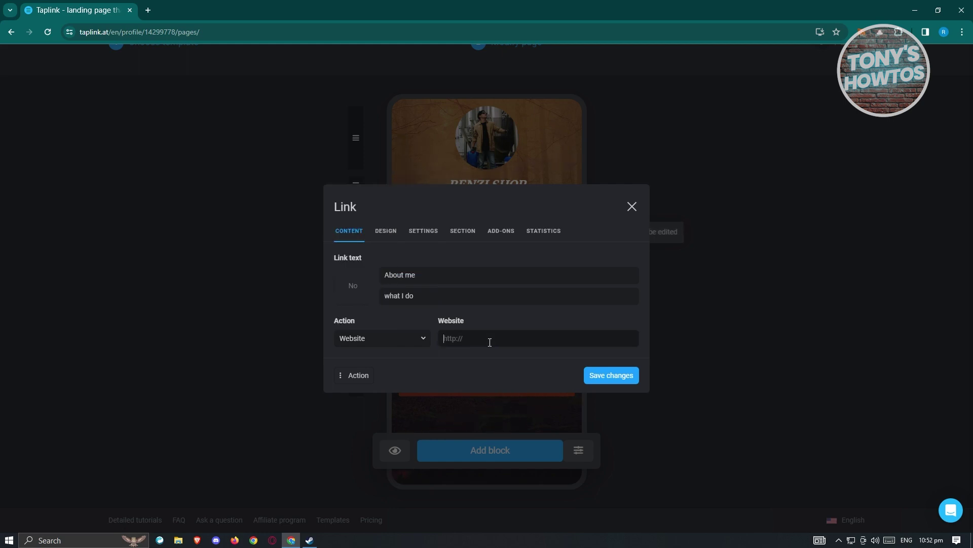
pyautogui.click(425, 337)
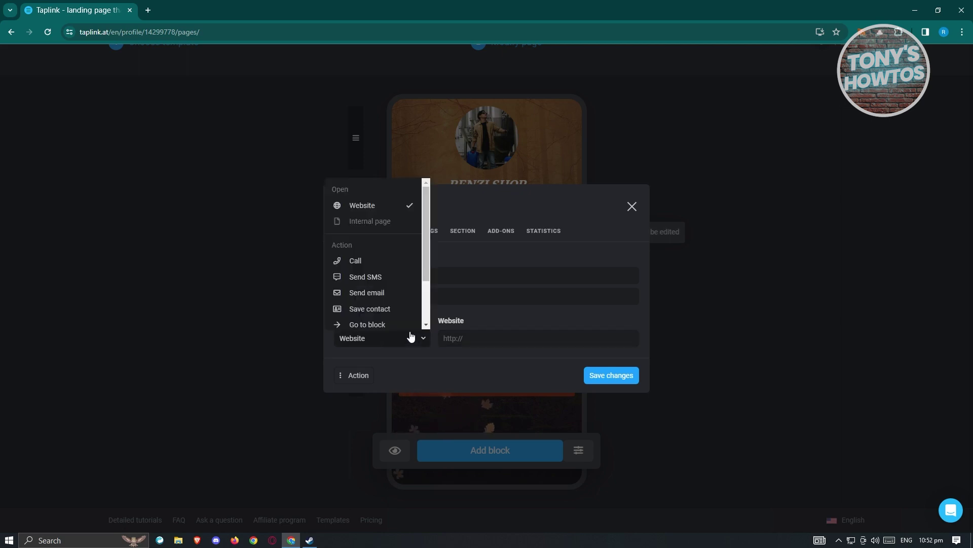
pyautogui.click(370, 221)
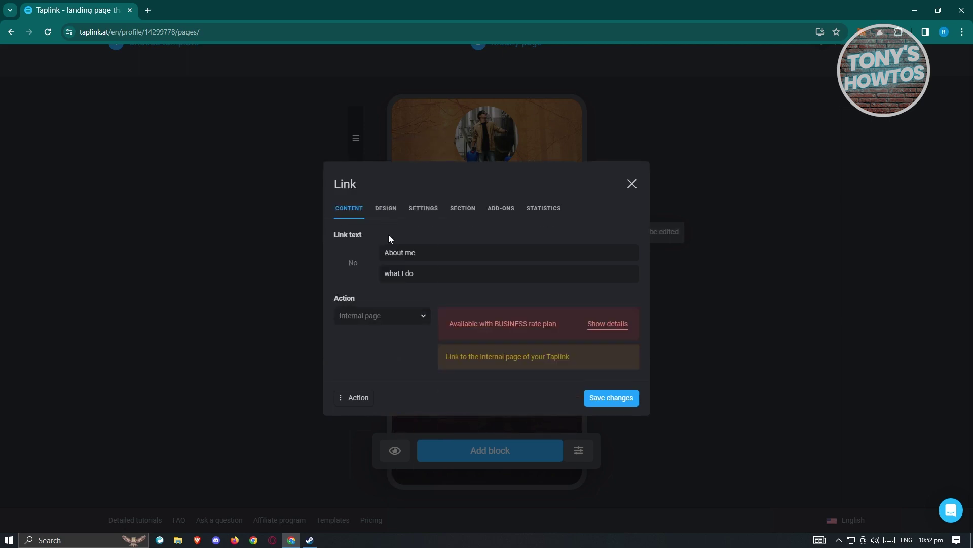
pyautogui.click(424, 317)
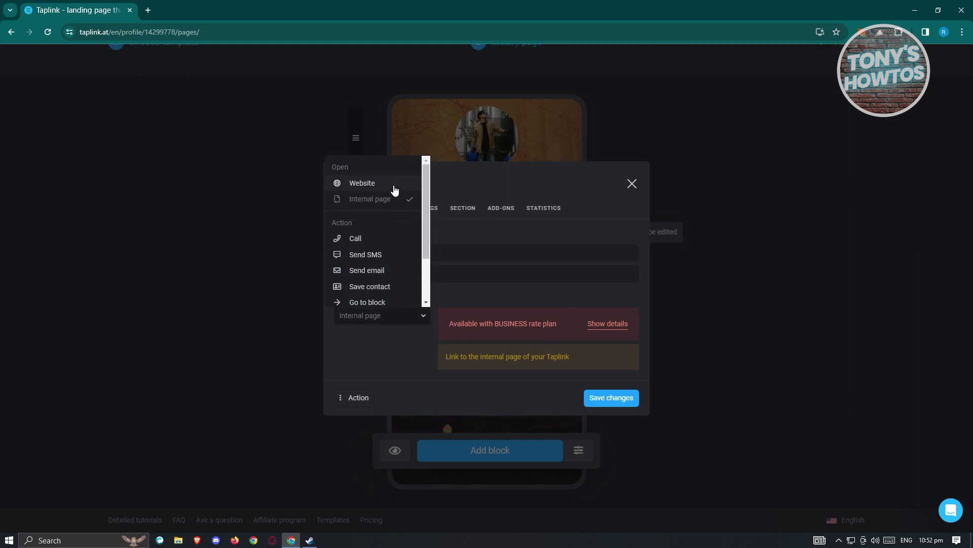
pyautogui.scroll(-2, 400, 287)
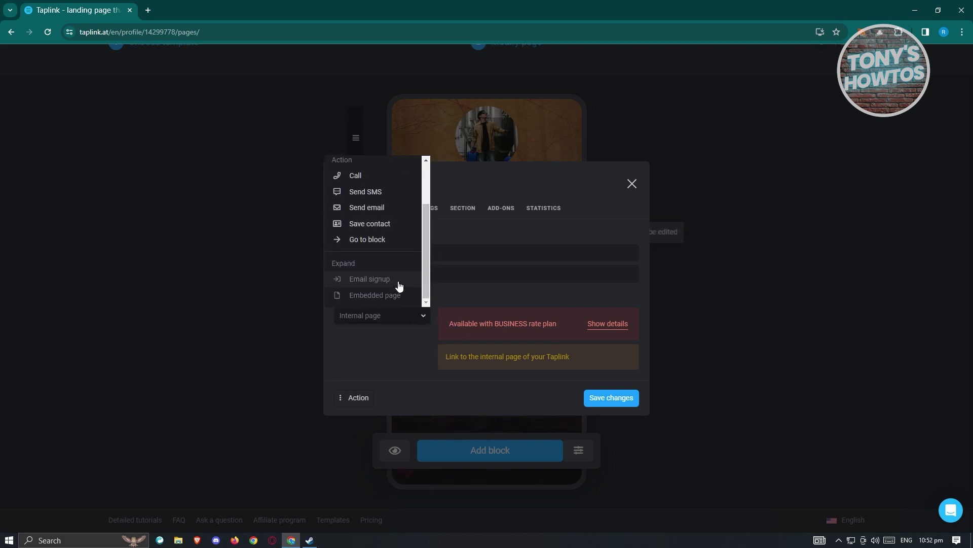
pyautogui.scroll(2, 383, 288)
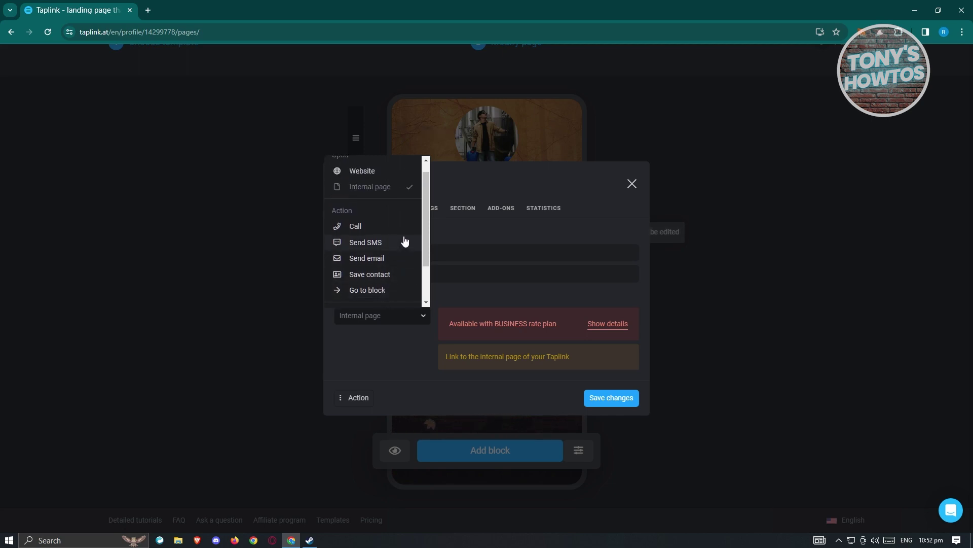
pyautogui.scroll(-2, 400, 284)
pyautogui.scroll(3, 401, 256)
pyautogui.click(379, 183)
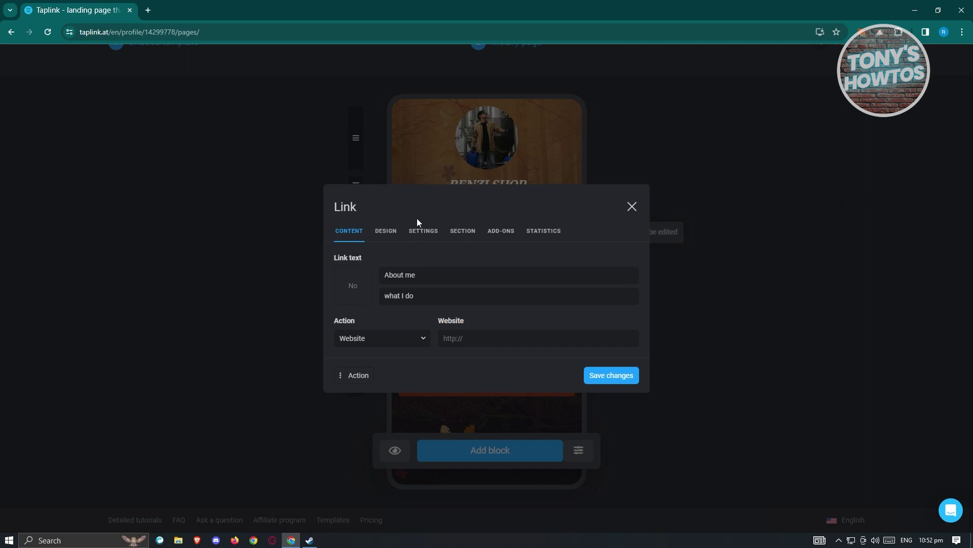
# Step: Change the About me button background to a purple palette swatch
pyautogui.click(387, 231)
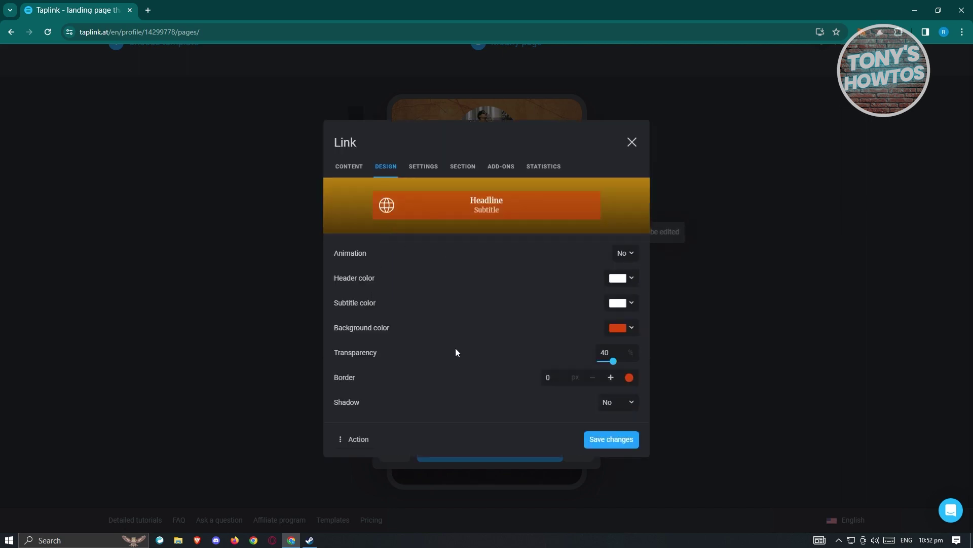
pyautogui.click(631, 330)
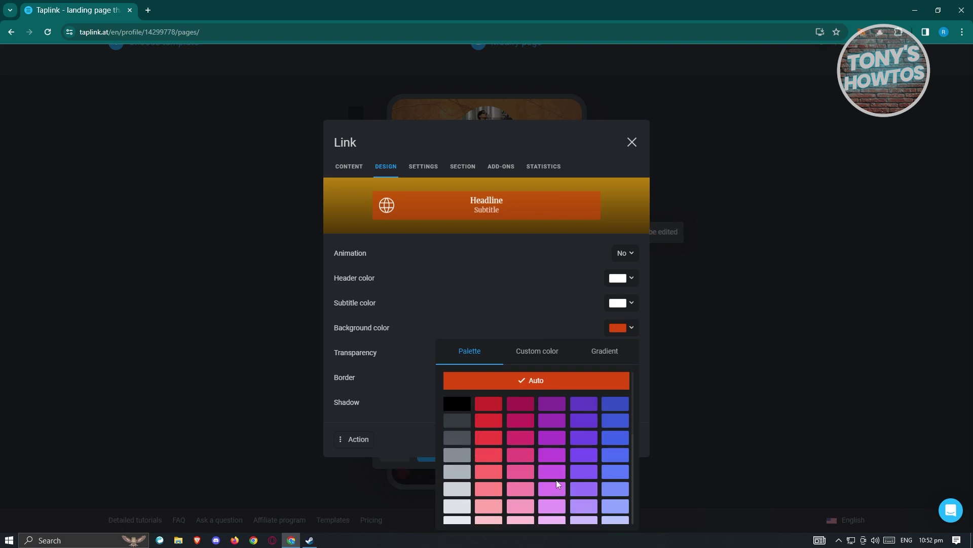
pyautogui.click(588, 473)
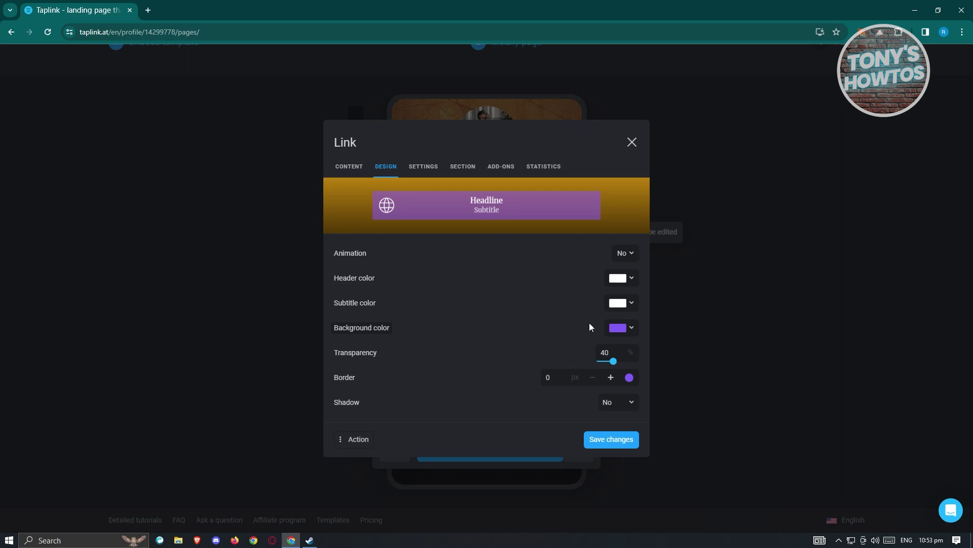
pyautogui.click(435, 166)
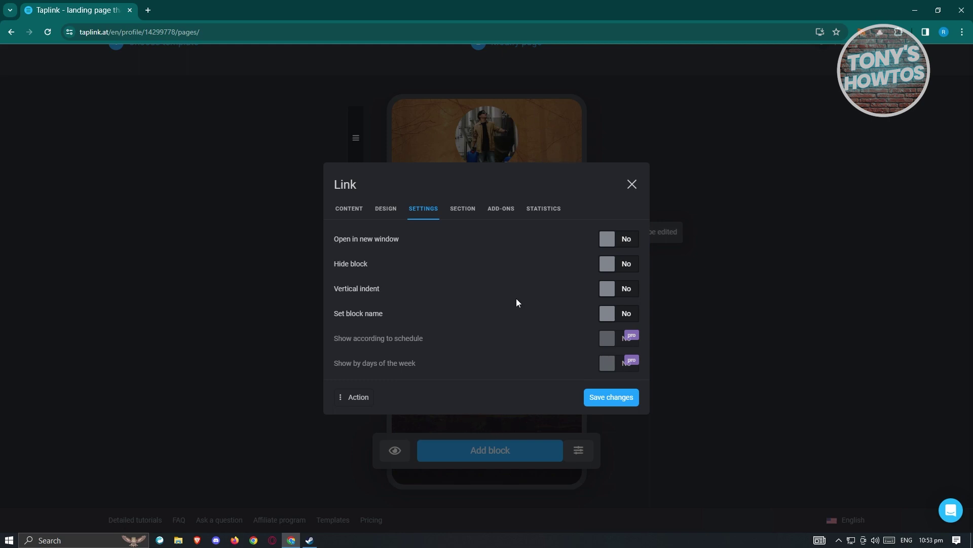
pyautogui.click(464, 210)
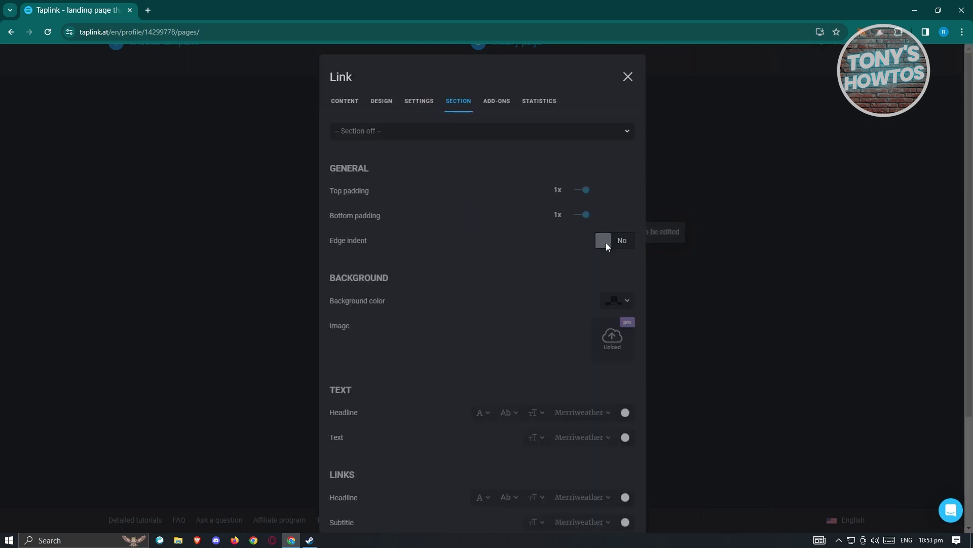
# Step: Leave the link without a section and browse its add-ons and daily, weekly, monthly statistics
pyautogui.click(551, 130)
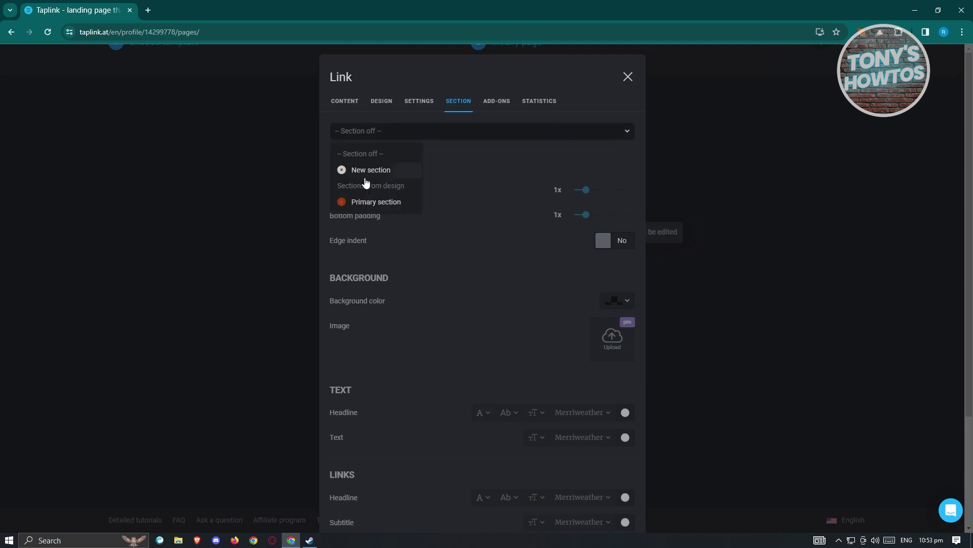
pyautogui.click(371, 172)
pyautogui.click(615, 133)
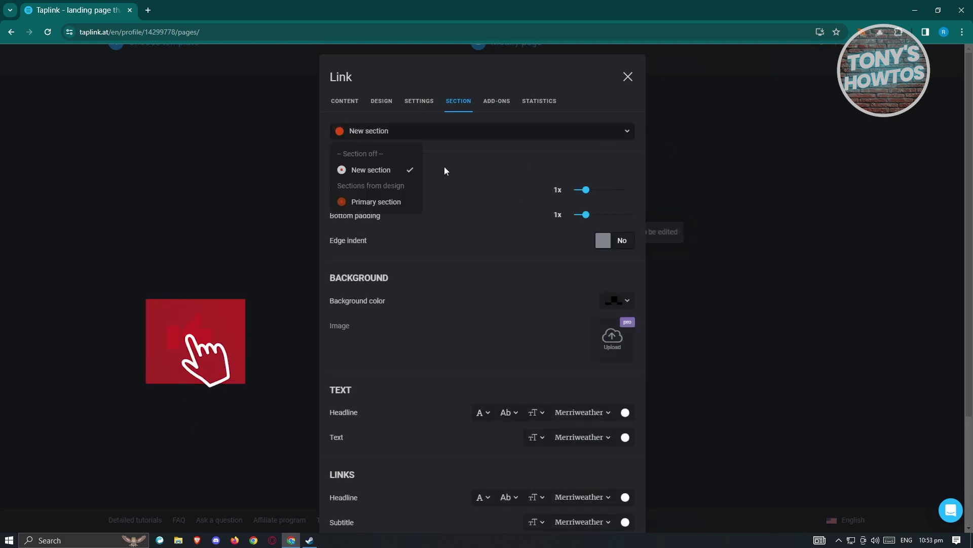
pyautogui.click(373, 153)
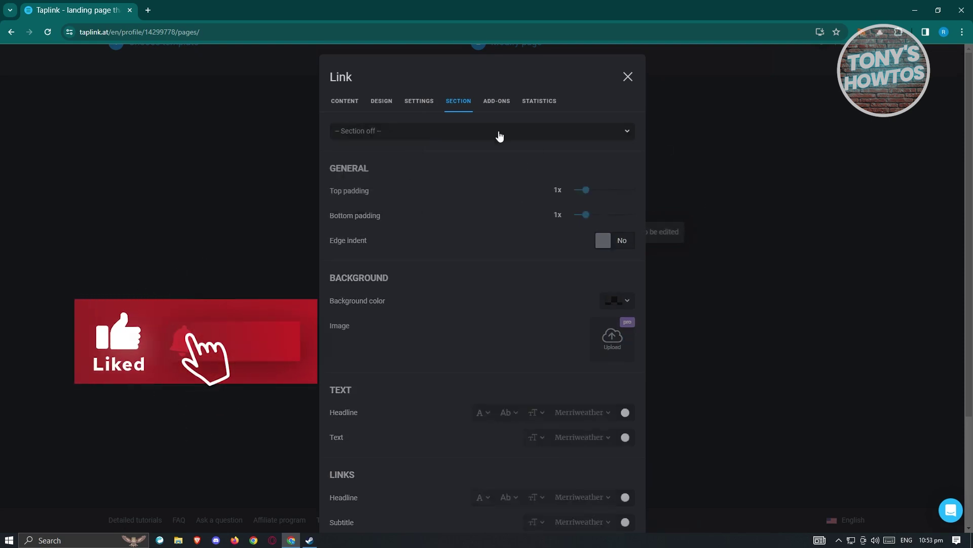
pyautogui.click(503, 103)
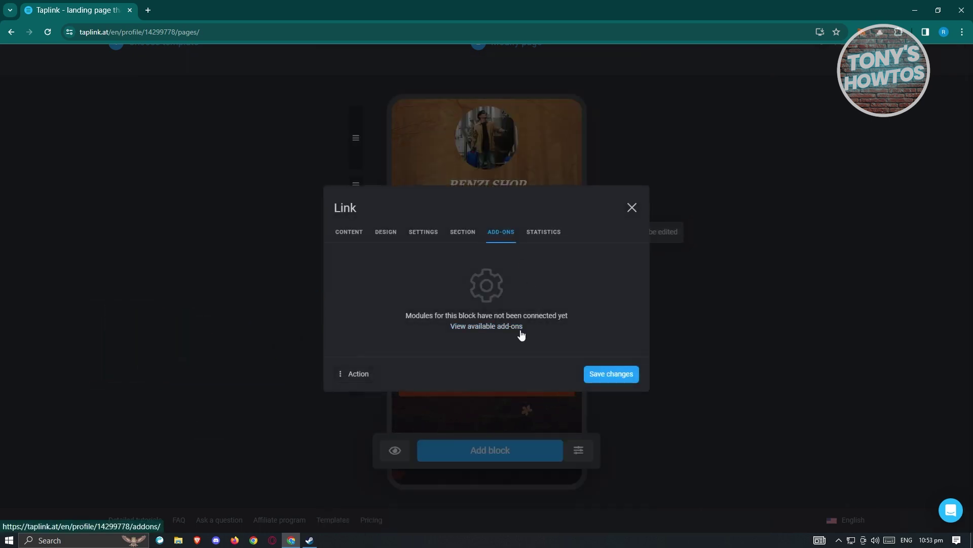
pyautogui.click(541, 234)
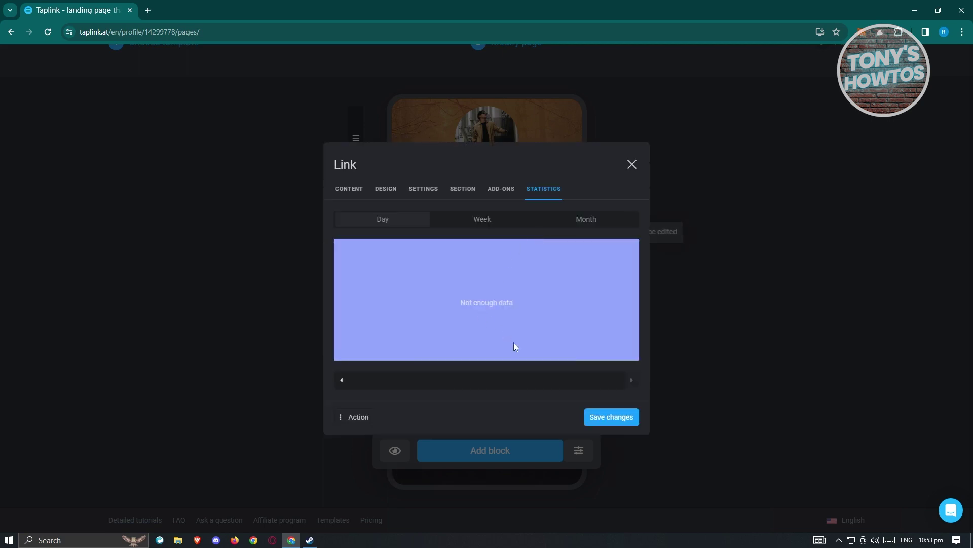
pyautogui.click(474, 220)
pyautogui.click(611, 219)
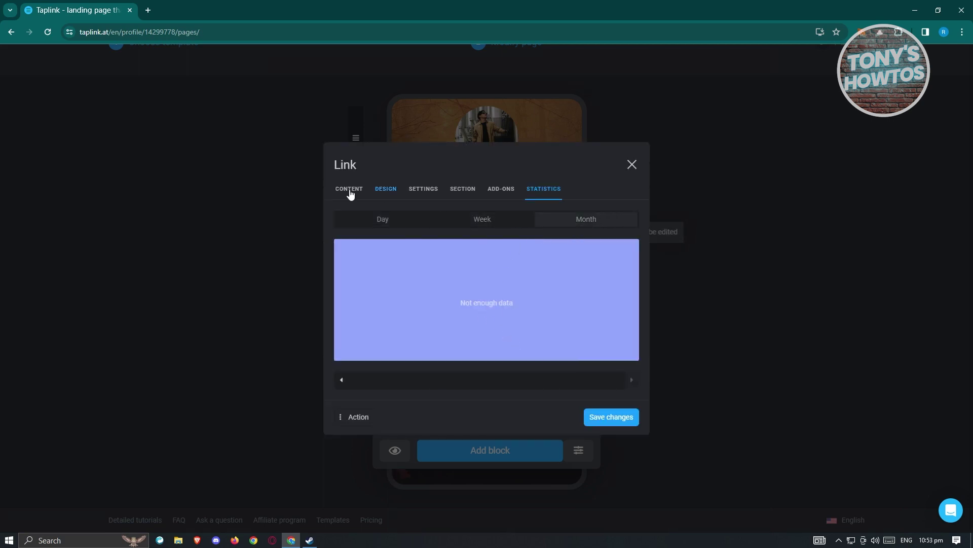
pyautogui.click(400, 218)
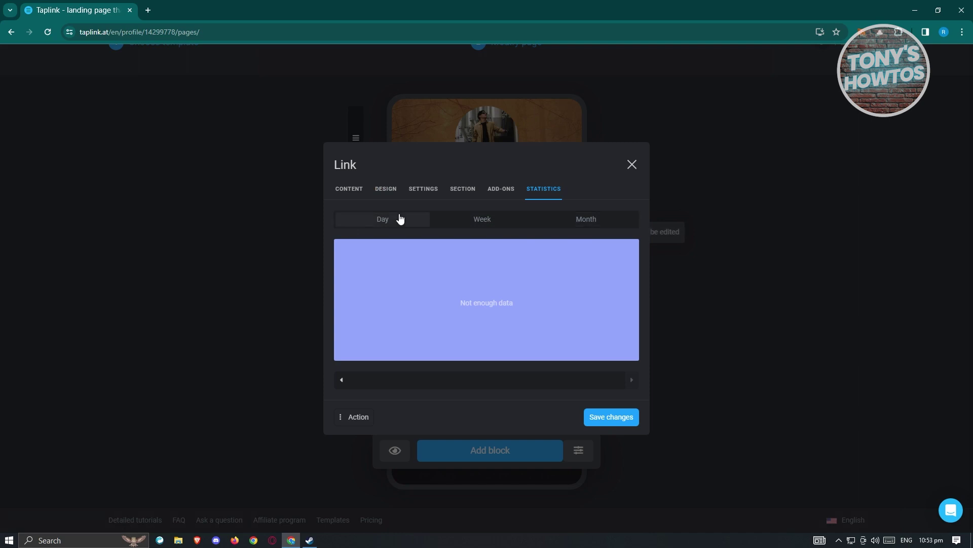
pyautogui.click(477, 222)
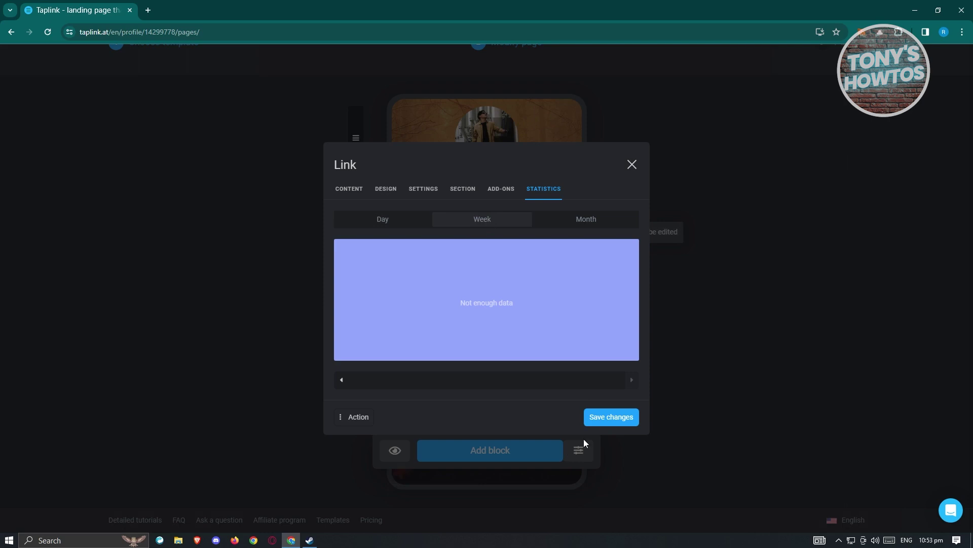
# Step: Save the link, then revisit its add-ons, section, settings and design options
pyautogui.click(605, 423)
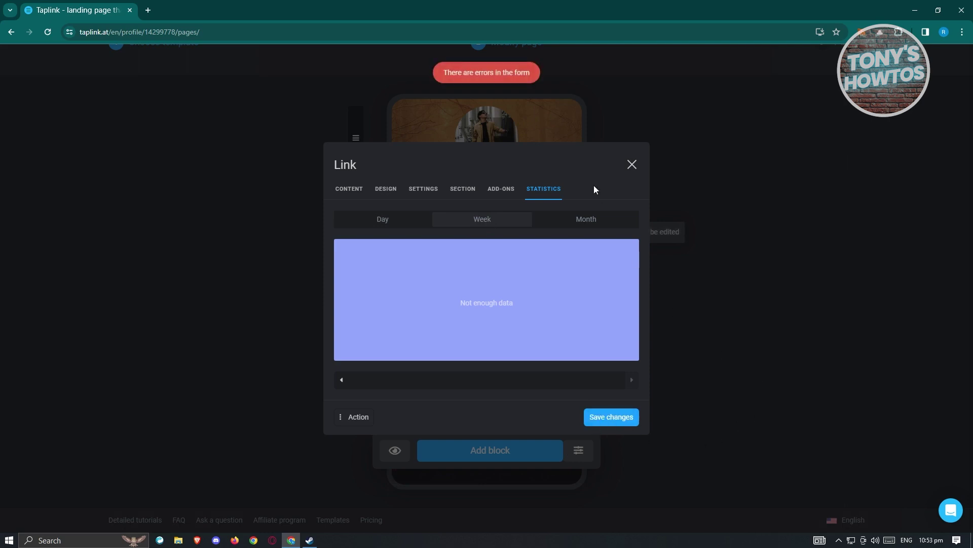
pyautogui.click(498, 189)
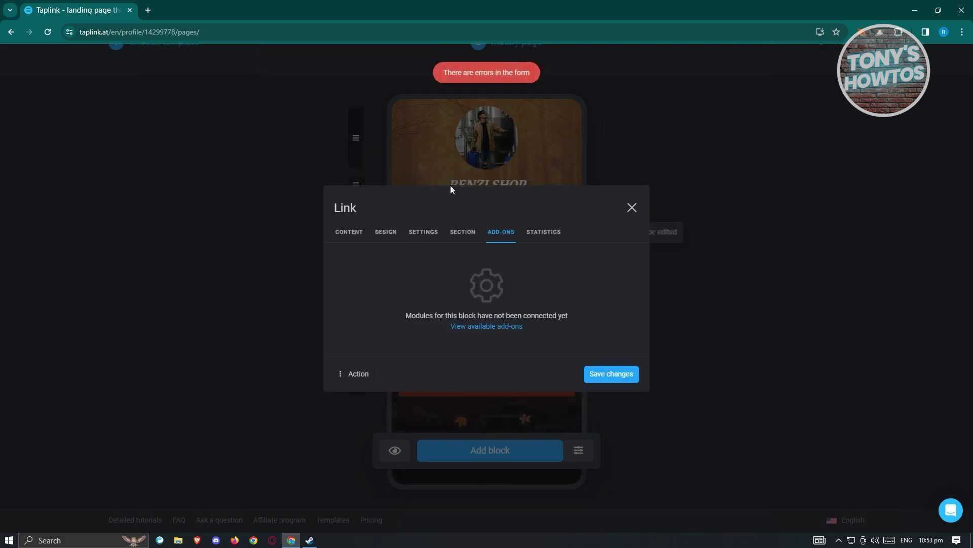
pyautogui.click(461, 228)
pyautogui.scroll(-3, 552, 326)
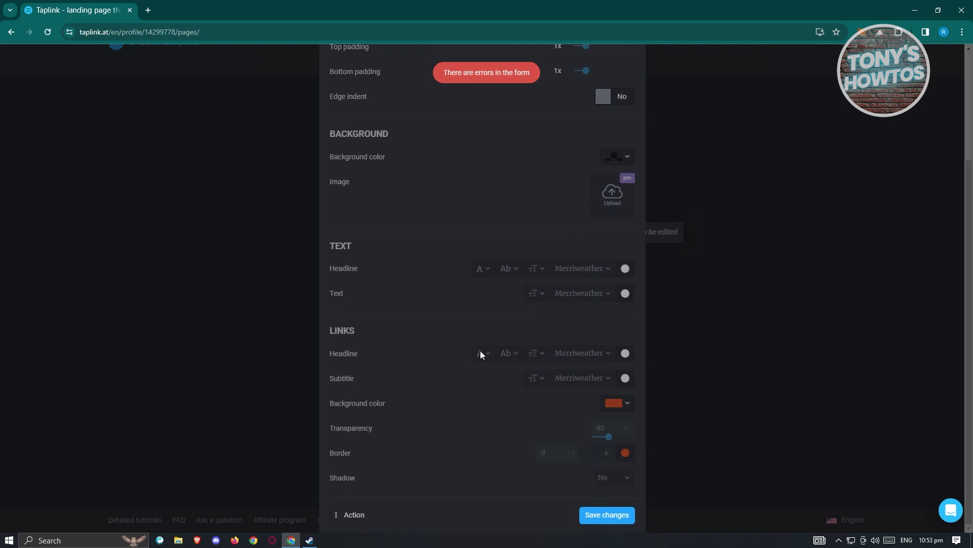
pyautogui.scroll(3, 480, 352)
pyautogui.click(419, 102)
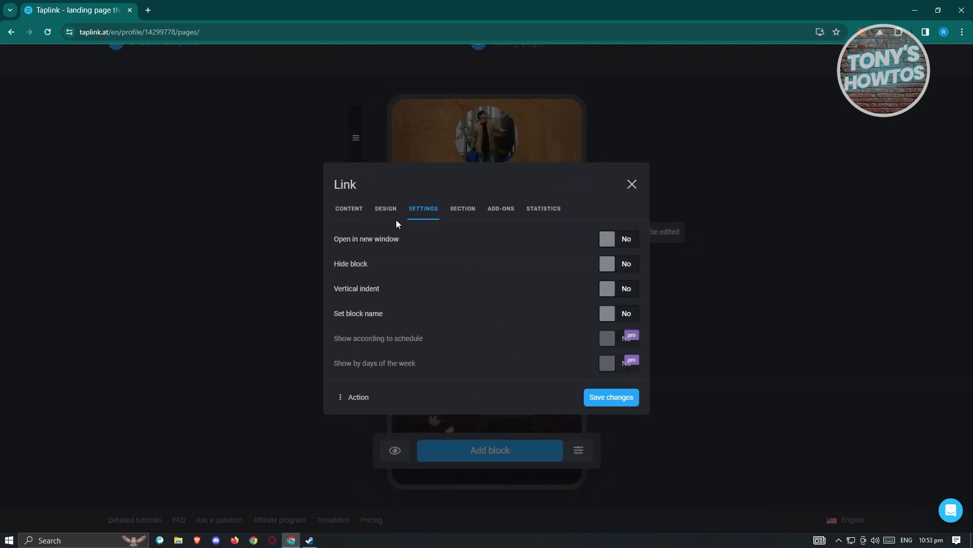
pyautogui.click(386, 210)
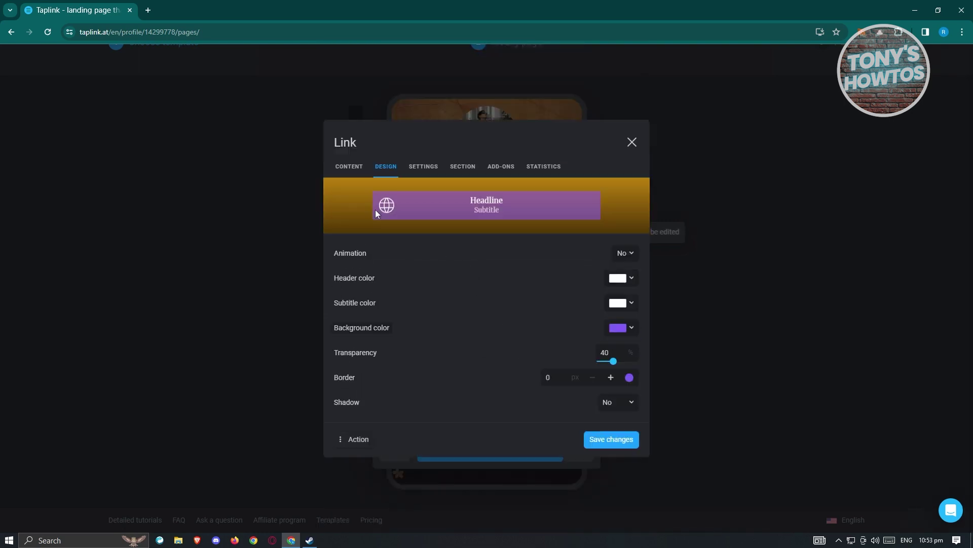
pyautogui.click(348, 169)
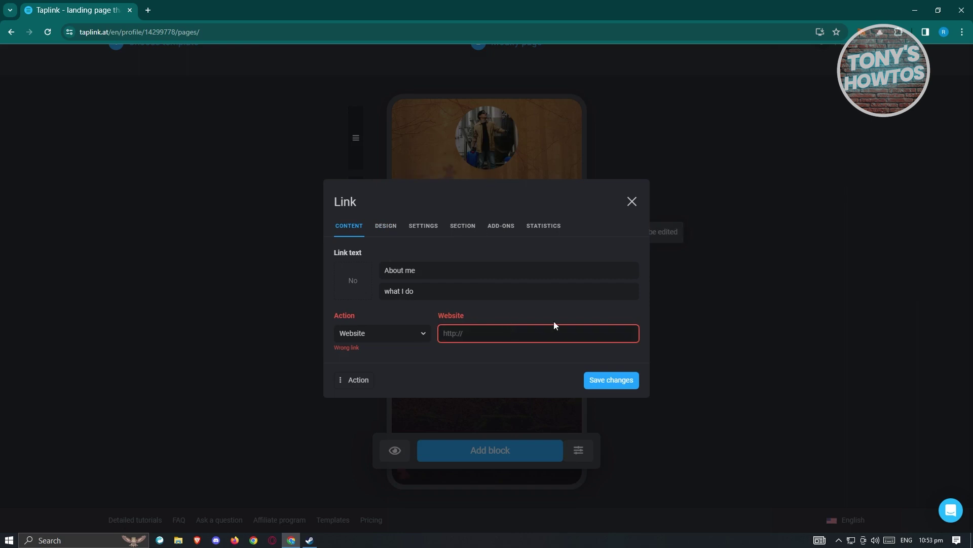
# Step: Enter GOOGLE.COM as the About me link's website and save it
pyautogui.write('GOOGLE.COM')
pyautogui.click(611, 381)
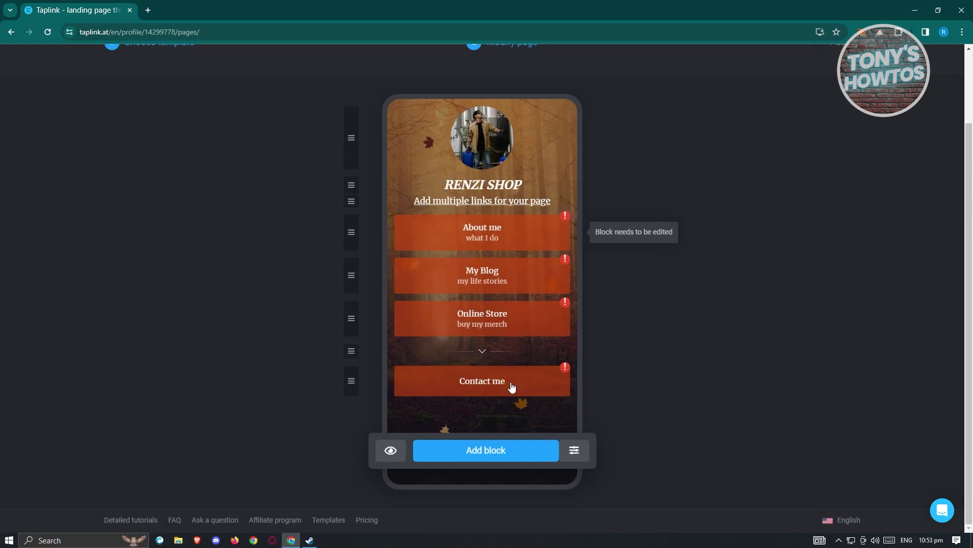
pyautogui.click(502, 241)
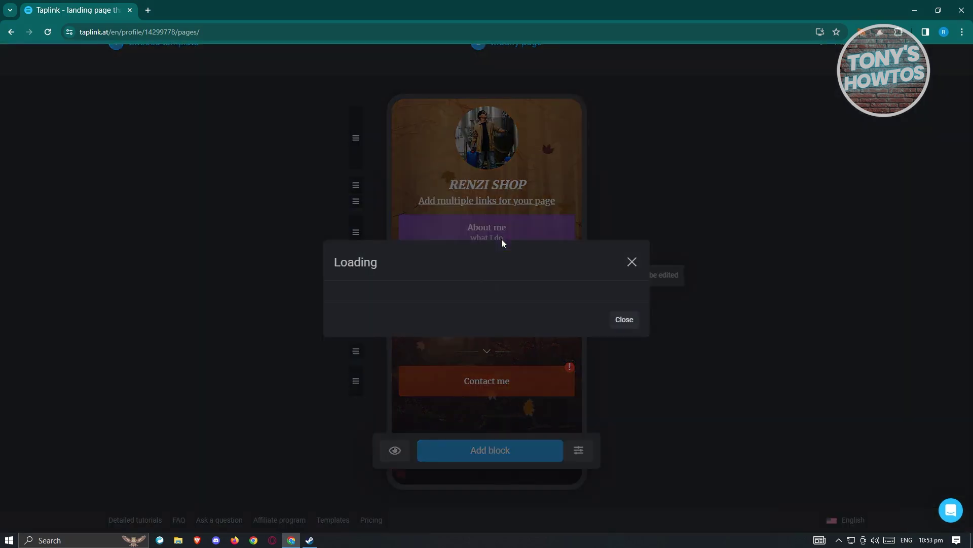
# Step: Close the About me editor, try moving Contact me higher, and open the New block dialog
pyautogui.click(631, 207)
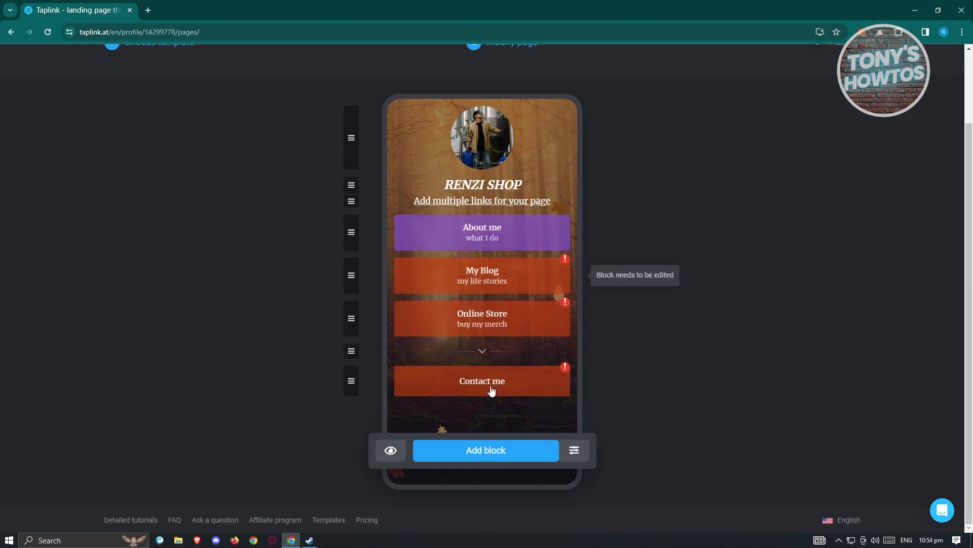
pyautogui.moveTo(352, 380); pyautogui.dragTo(353, 356)
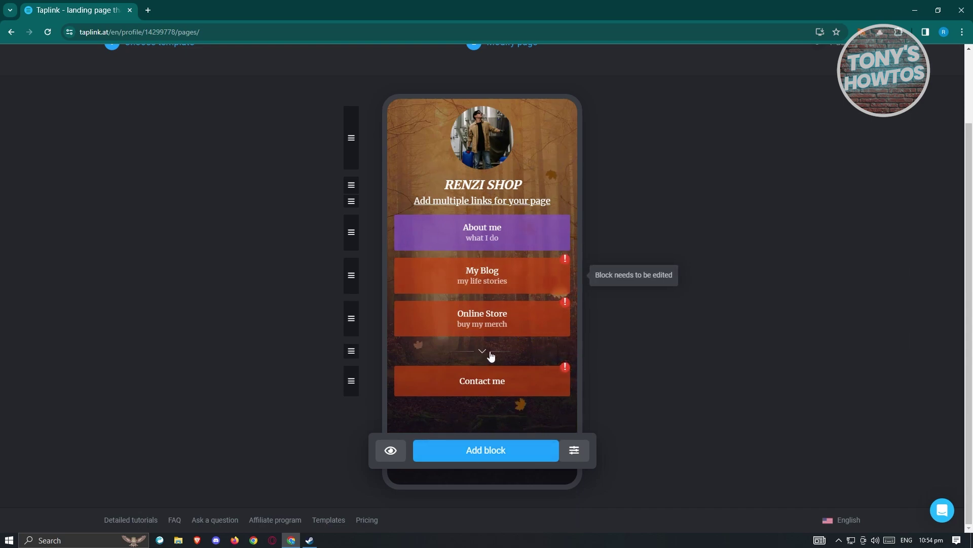
pyautogui.click(474, 451)
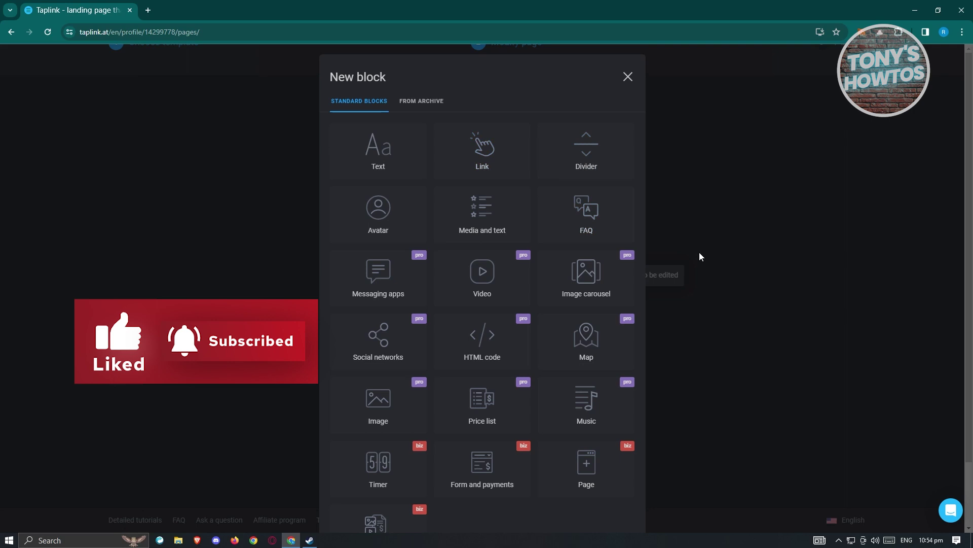
# Step: Add an FAQ block asking 'WHATS MY NAME' with the owner's name as the answer
pyautogui.click(604, 205)
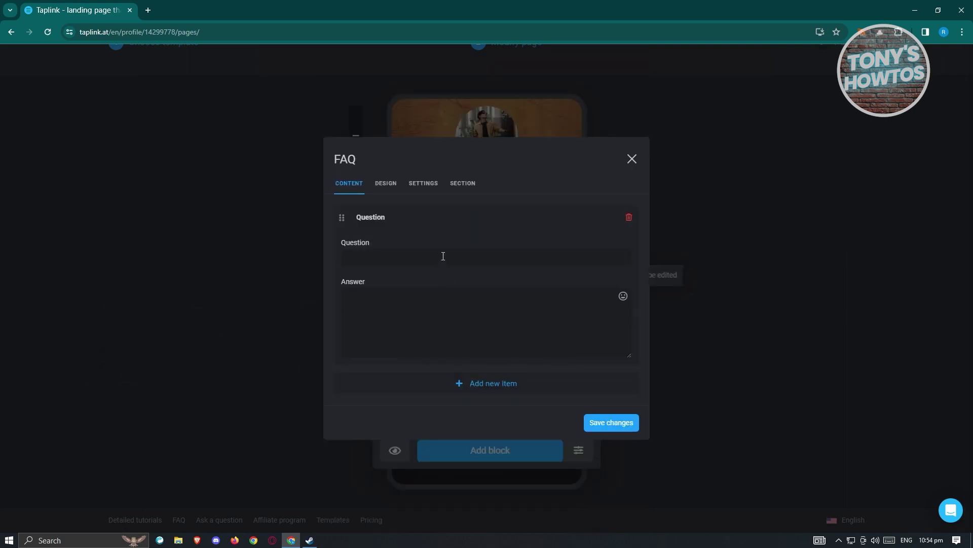
pyautogui.write('wwWHAT')
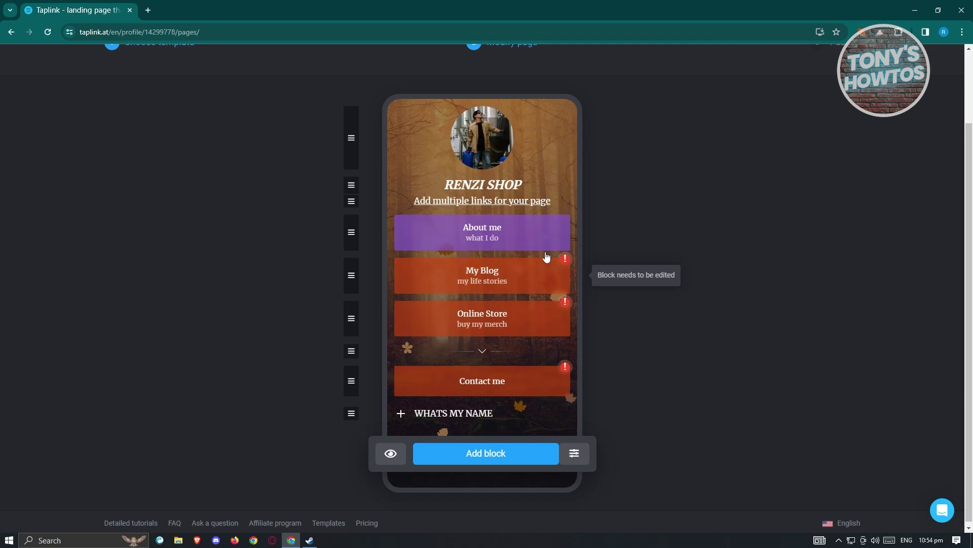
pyautogui.click(409, 420)
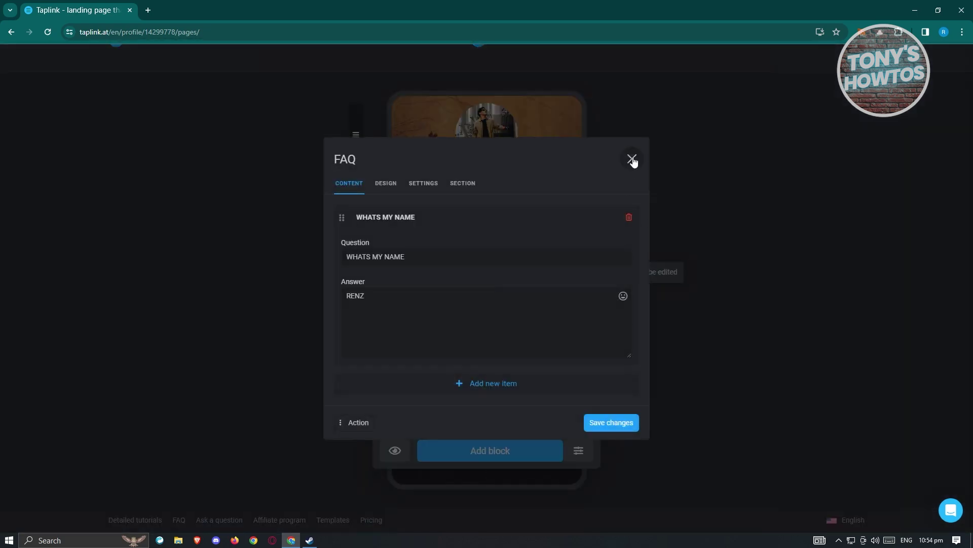
pyautogui.click(632, 159)
pyautogui.scroll(2, 655, 370)
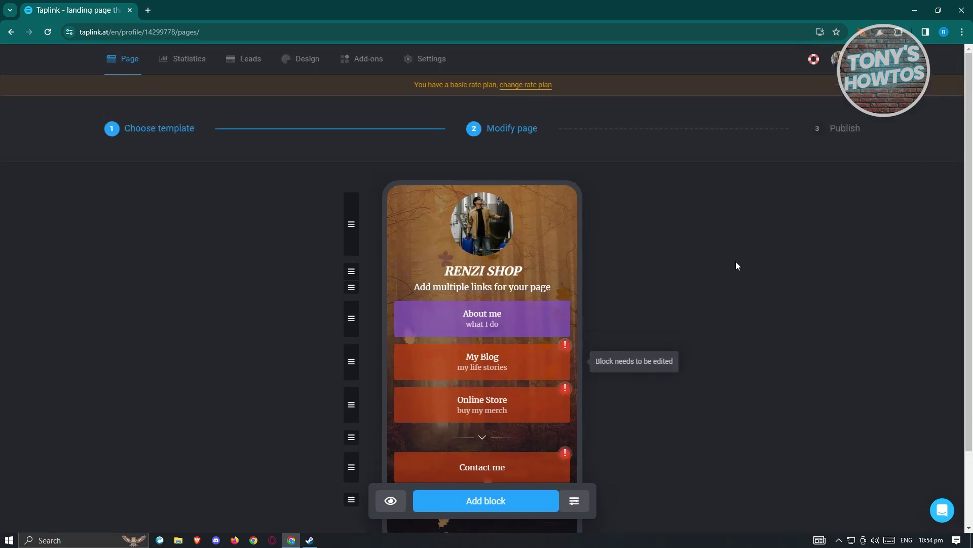
# Step: Review the trimmed page with only About me and the FAQ, then bring up publishing options
pyautogui.scroll(-2, 756, 308)
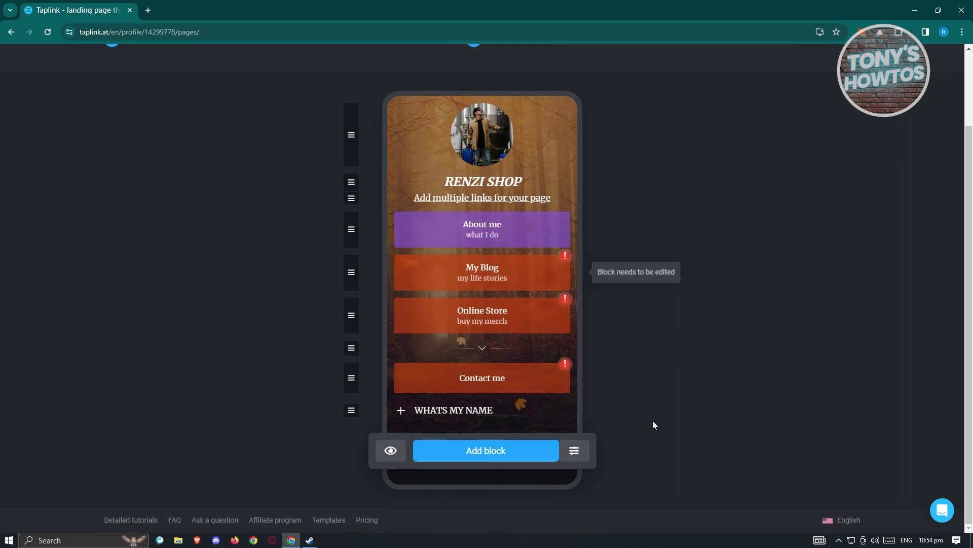
pyautogui.scroll(2, 800, 463)
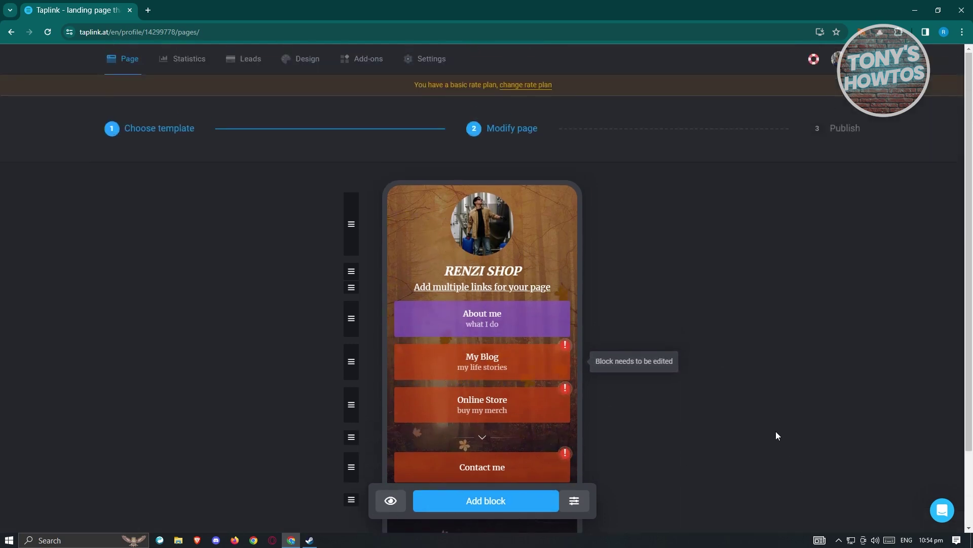
pyautogui.scroll(-2, 725, 426)
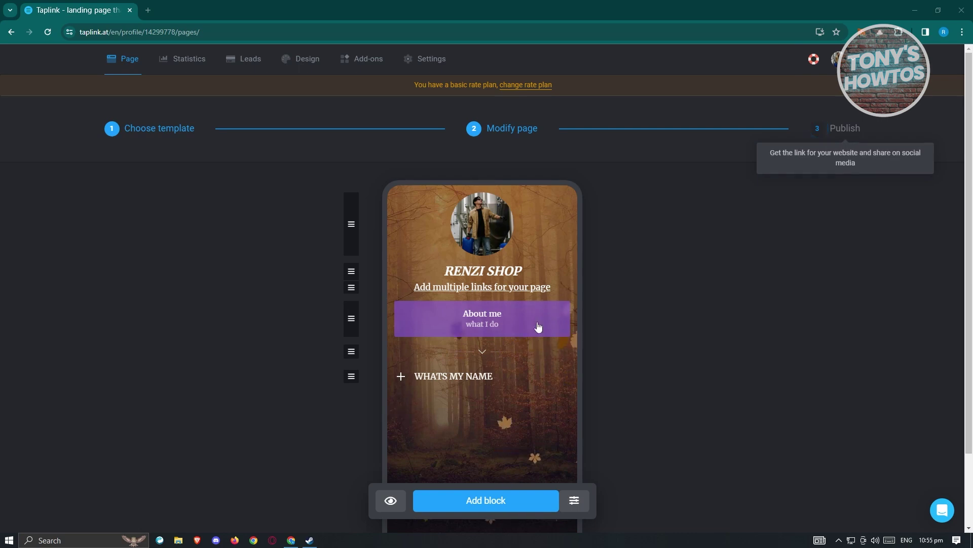
pyautogui.click(843, 129)
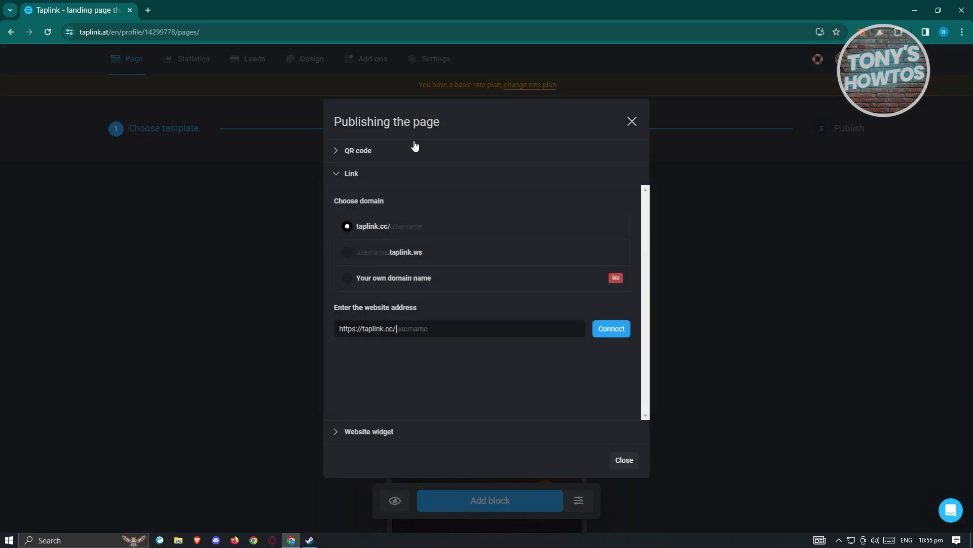
# Step: Make the QR code square and set the page address to taplink.cc/ plus the chosen username
pyautogui.click(340, 159)
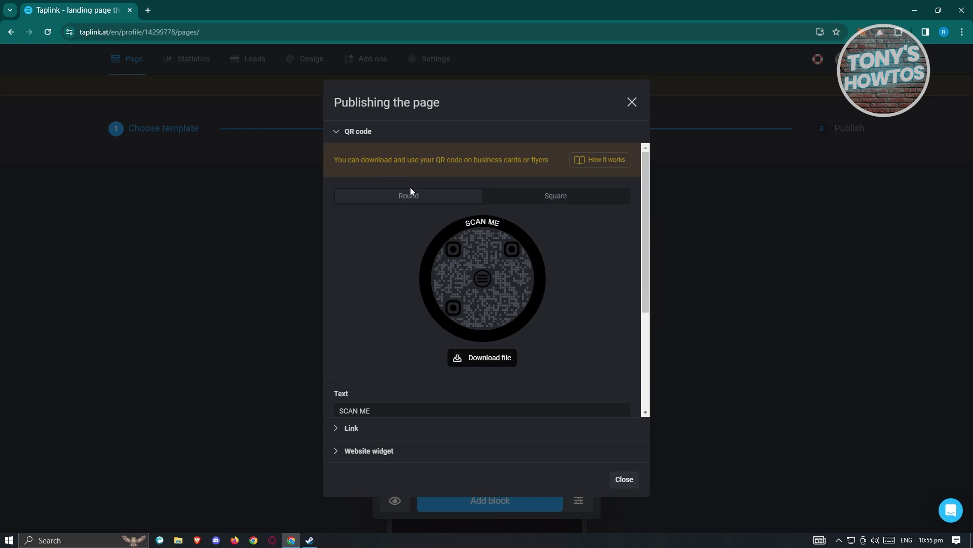
pyautogui.click(571, 202)
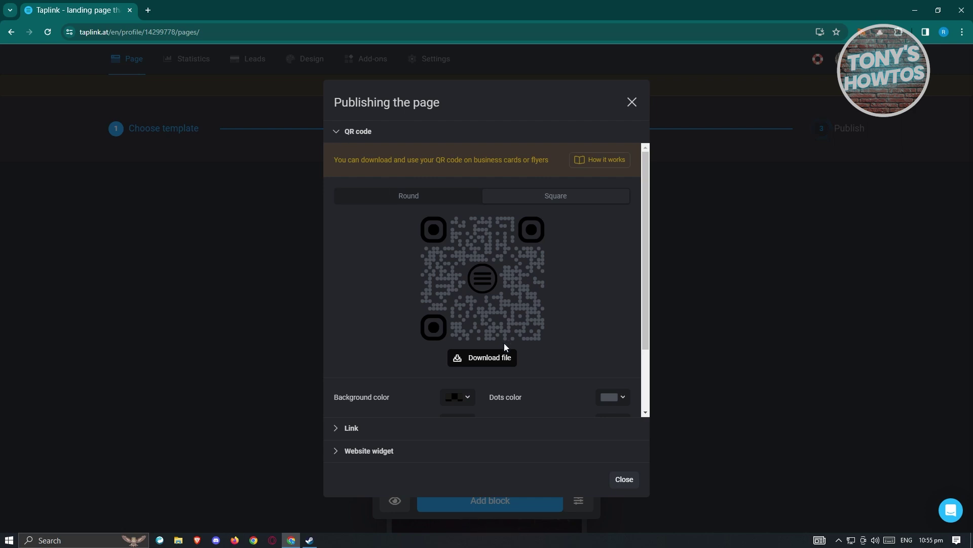
pyautogui.click(336, 428)
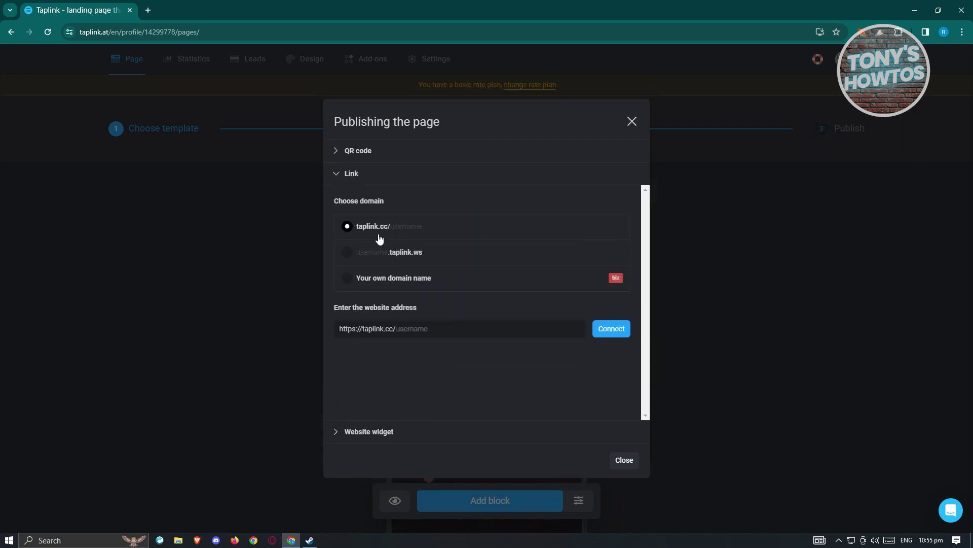
pyautogui.click(344, 253)
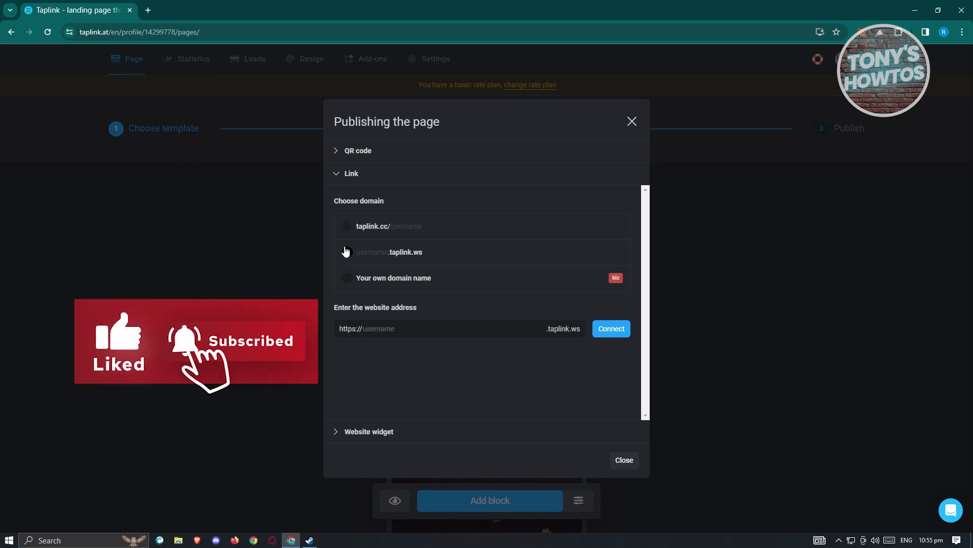
pyautogui.click(347, 226)
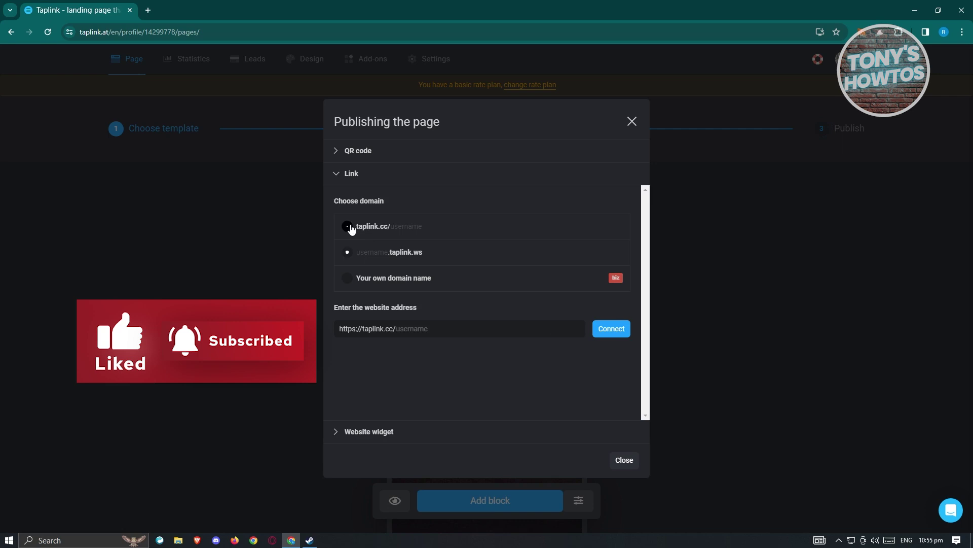
pyautogui.click(466, 327)
pyautogui.write('renzt2153')
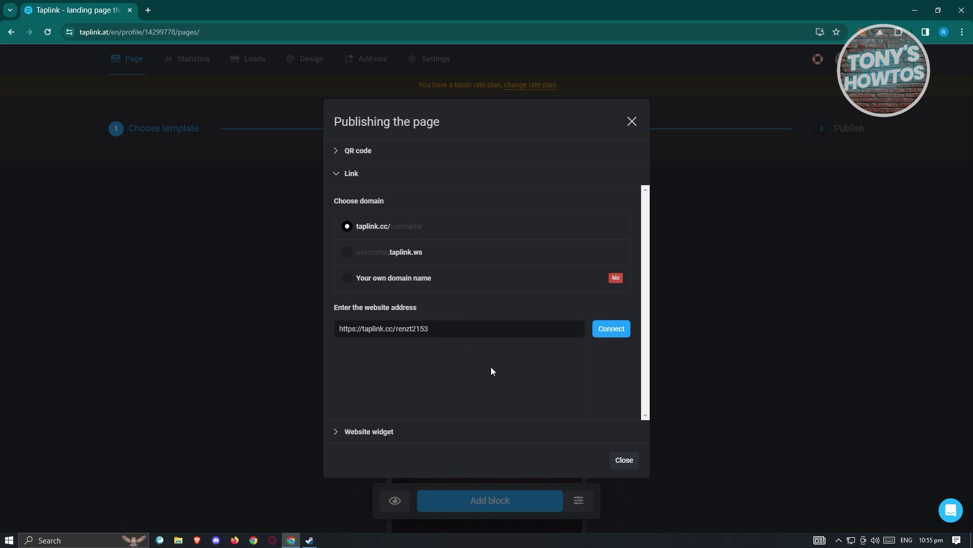
pyautogui.click(334, 432)
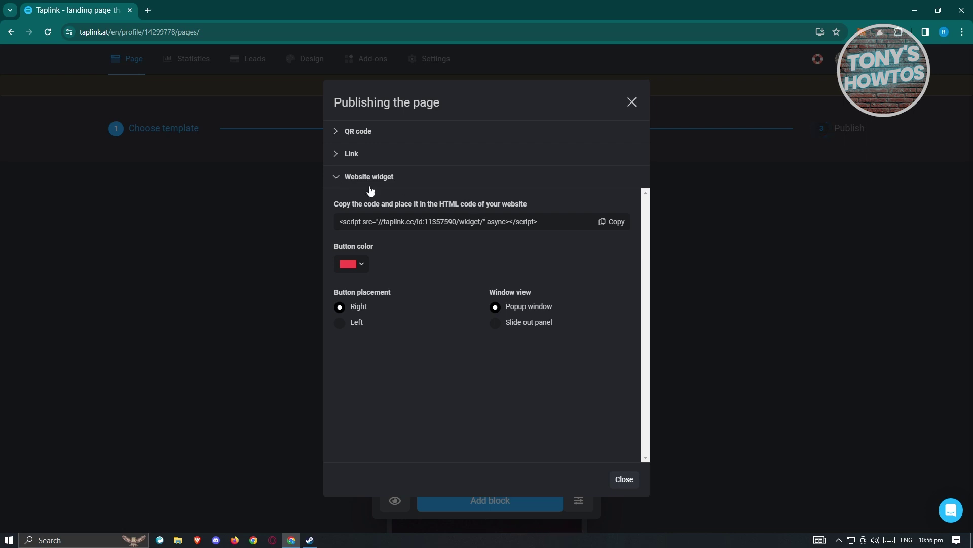
pyautogui.click(340, 154)
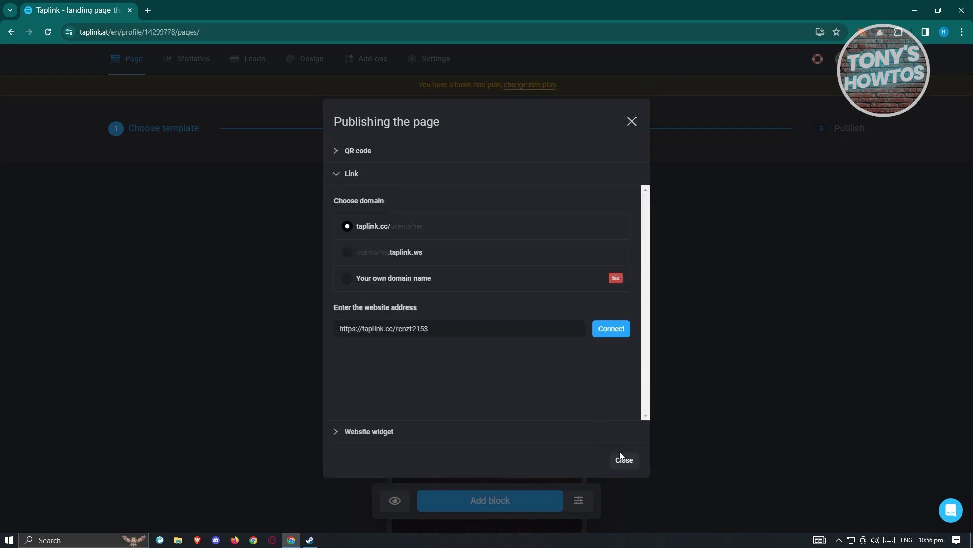
# Step: Connect the taplink.cc address, copy the page link, and bring up the Facebook sharing guide
pyautogui.click(613, 333)
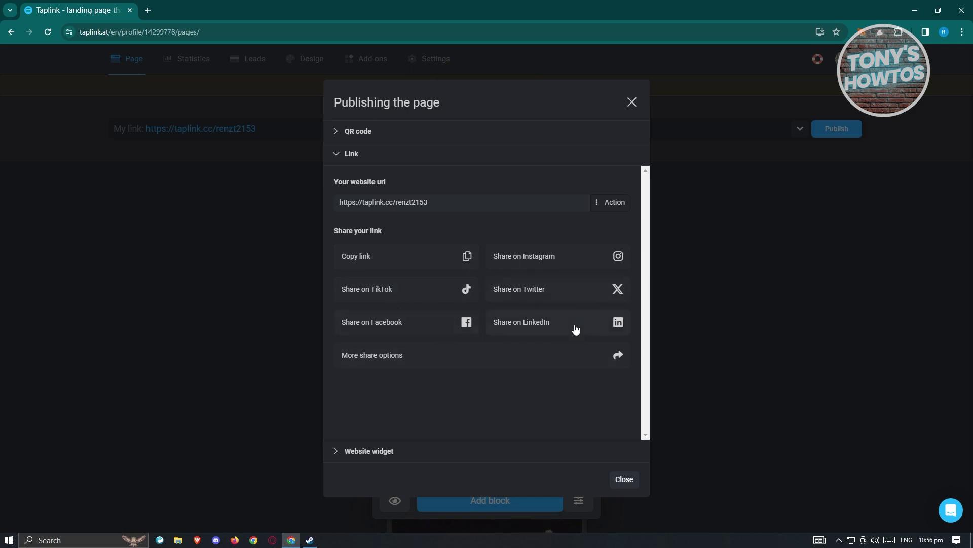
pyautogui.click(440, 261)
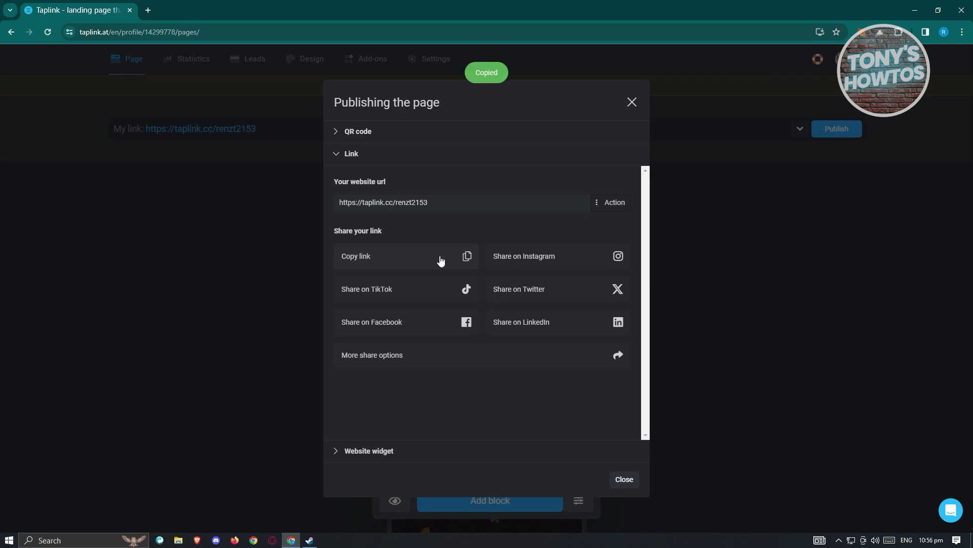
pyautogui.click(434, 328)
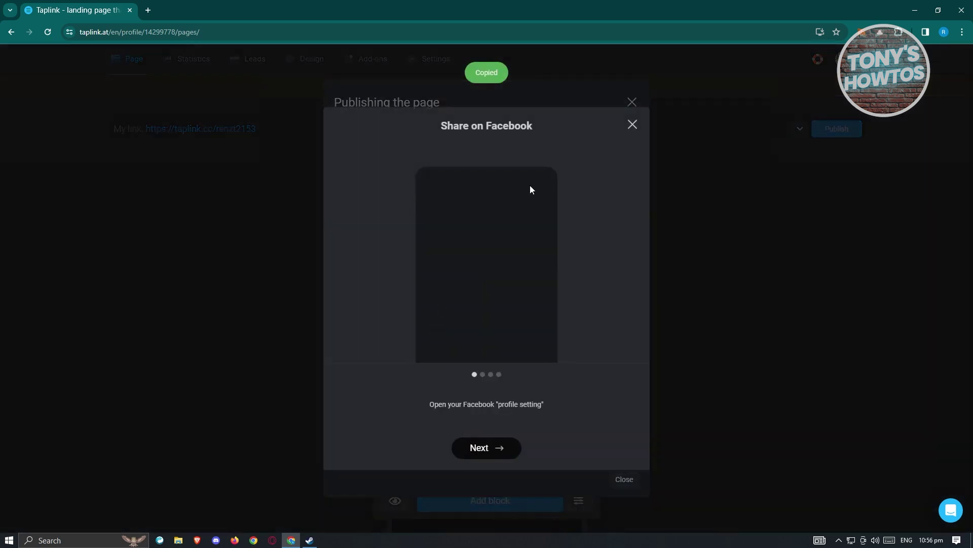
# Step: Step through the Facebook sharing guide to its end, close it, and start a new browser tab
pyautogui.click(496, 456)
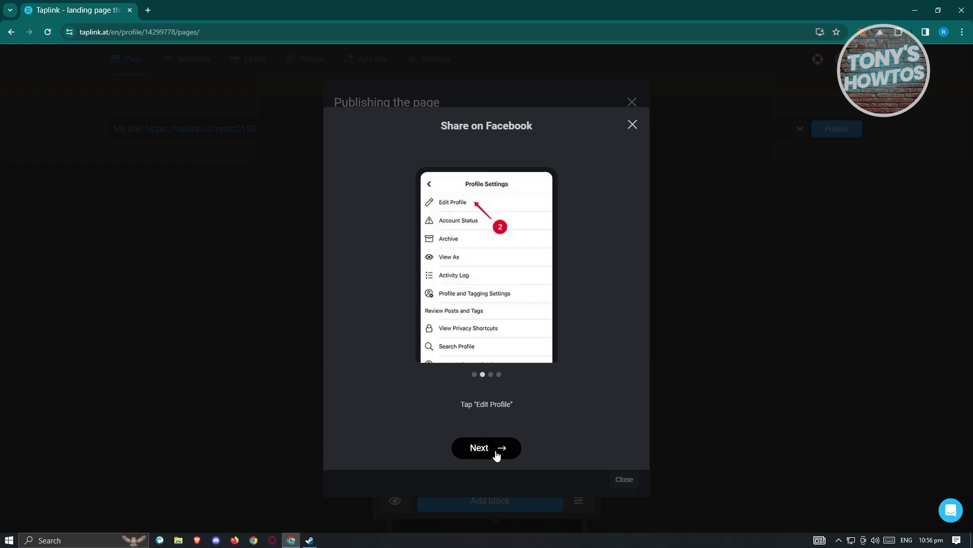
pyautogui.click(497, 456)
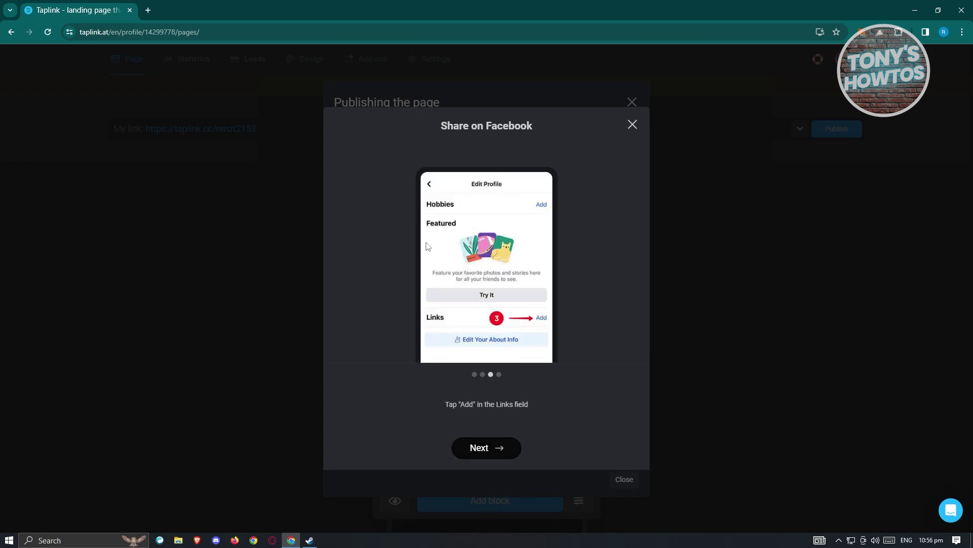
pyautogui.click(497, 452)
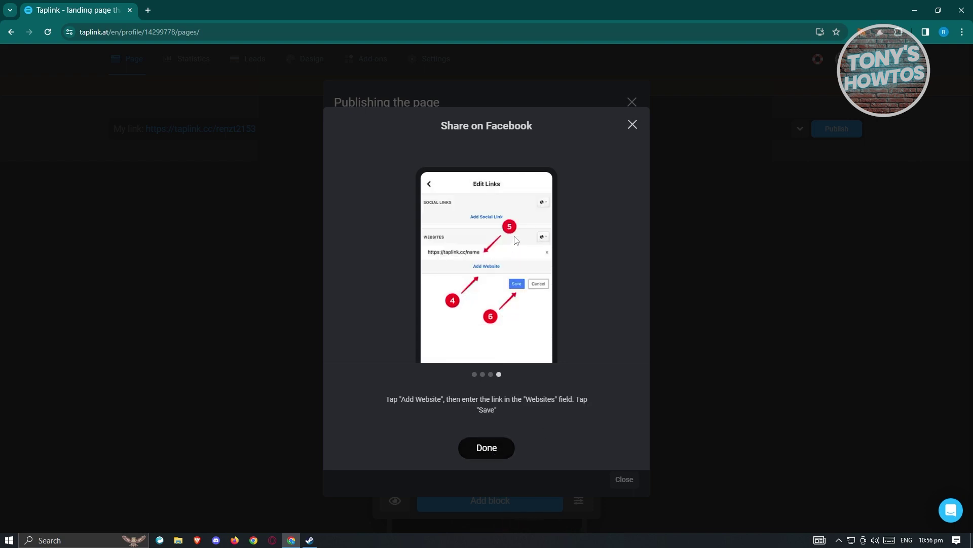
pyautogui.click(632, 125)
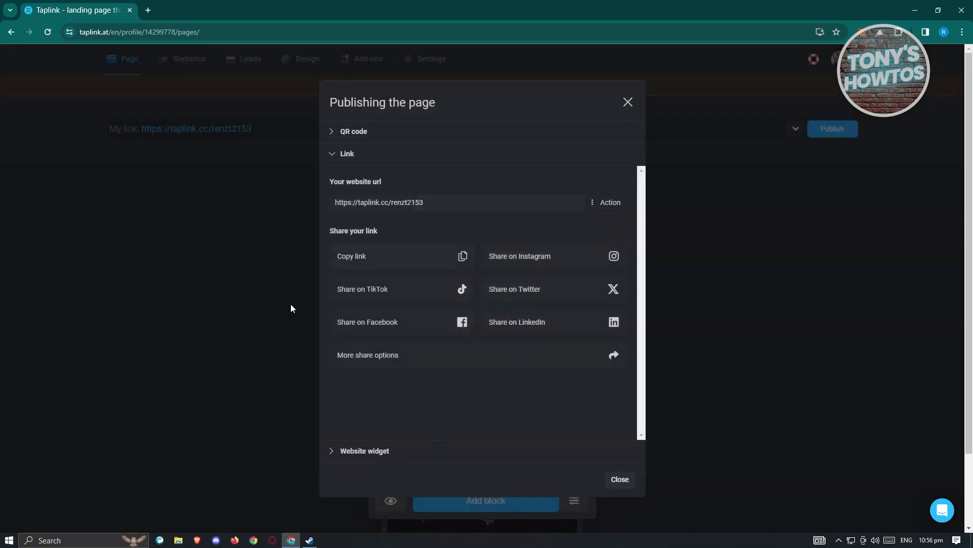
pyautogui.click(148, 10)
# Step: Paste the copied taplink.cc page address into the new tab and load it
pyautogui.hotkey('ctrl', 'v')
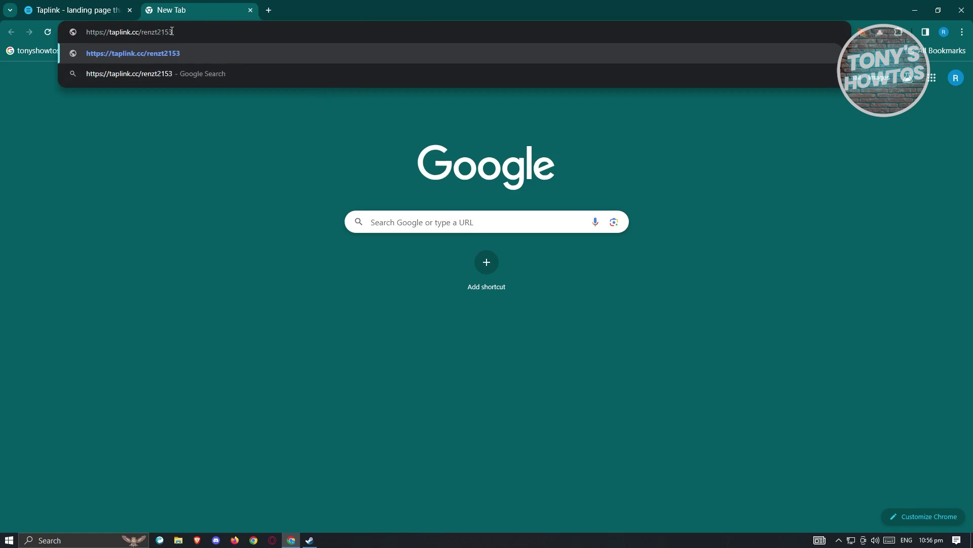
pyautogui.moveTo(172, 32); pyautogui.dragTo(48, 37)
pyautogui.press('Return')
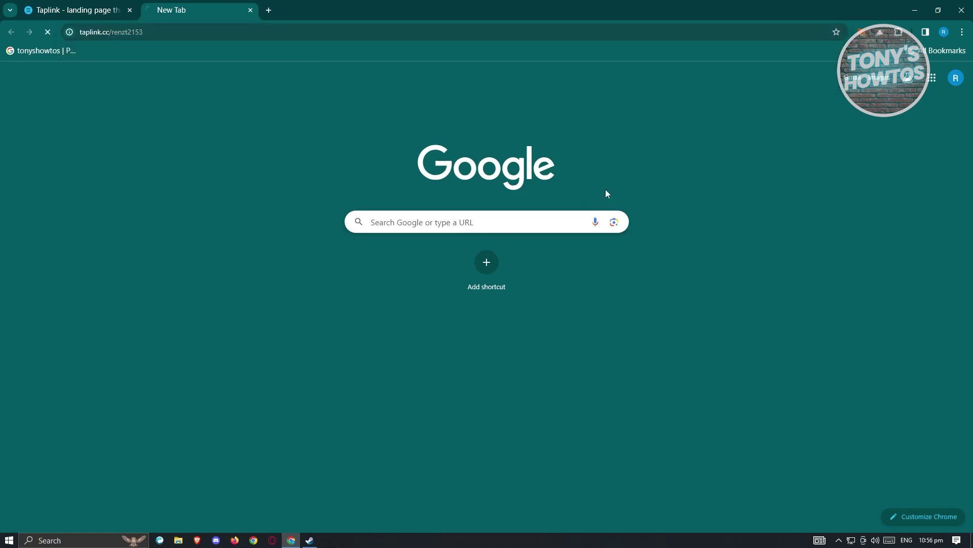